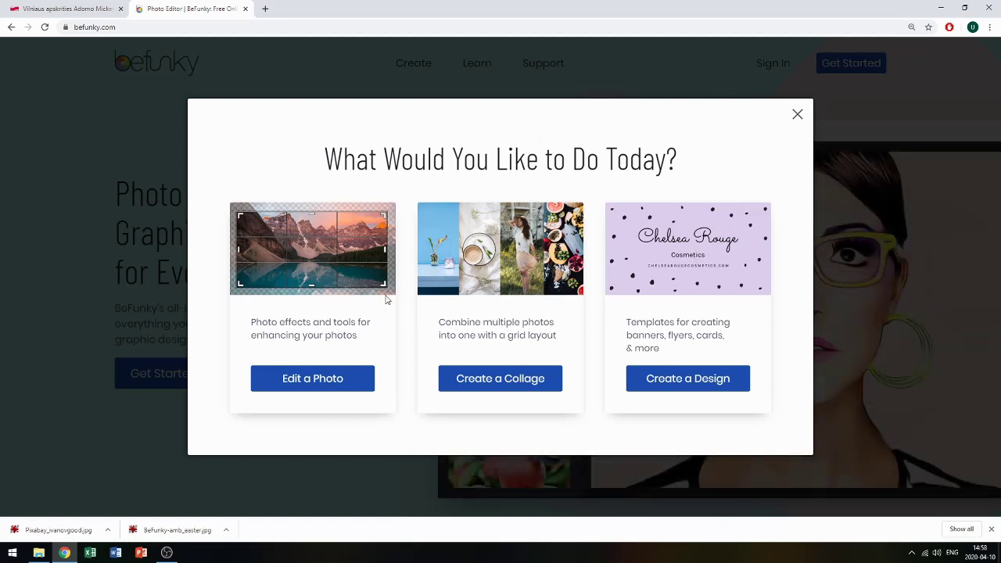
# - Start editing a photo and load BeFunky-sample.jpg from the stockphotos folder into the Photo Editor
pyautogui.click(319, 386)
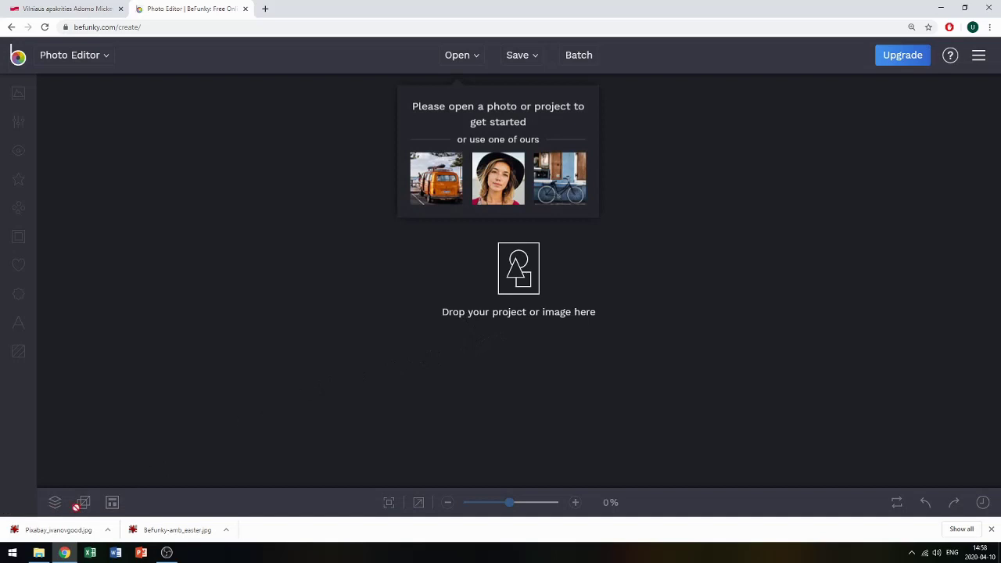
pyautogui.click(39, 553)
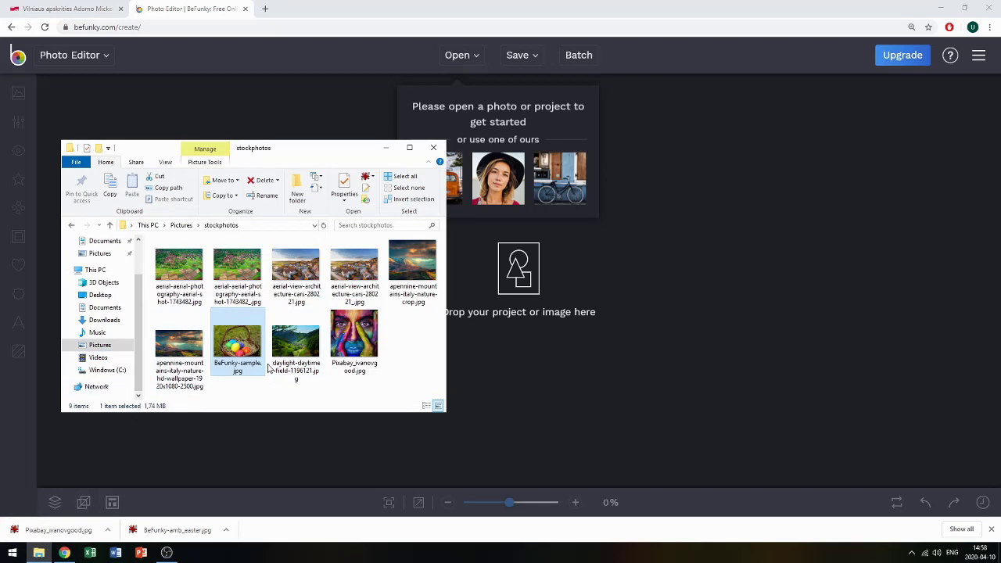
pyautogui.moveTo(238, 344); pyautogui.dragTo(537, 297)
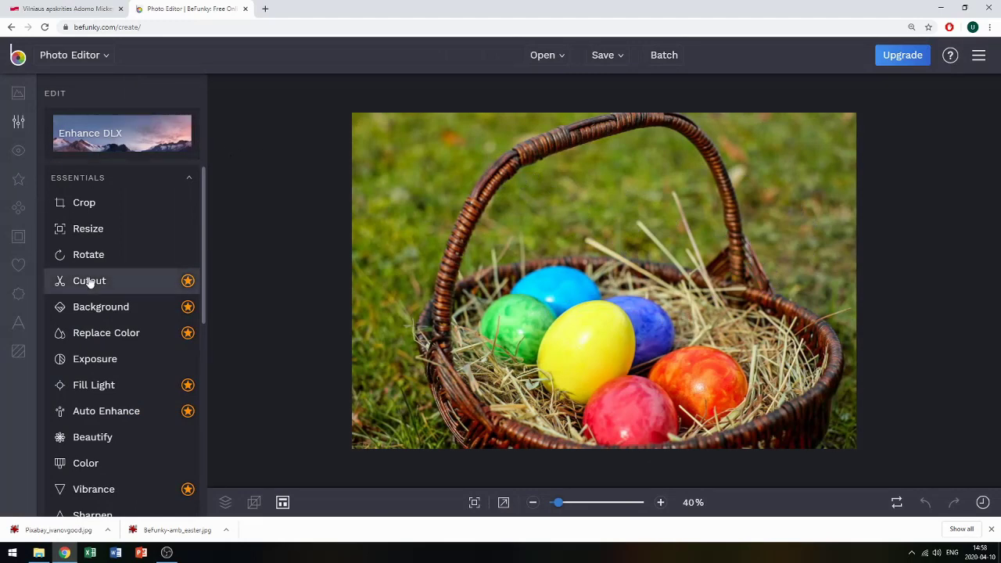
# - Frame the basket with a freeform crop and shrink it to about 1438 × 1121 px with the aspect ratio locked
pyautogui.click(99, 206)
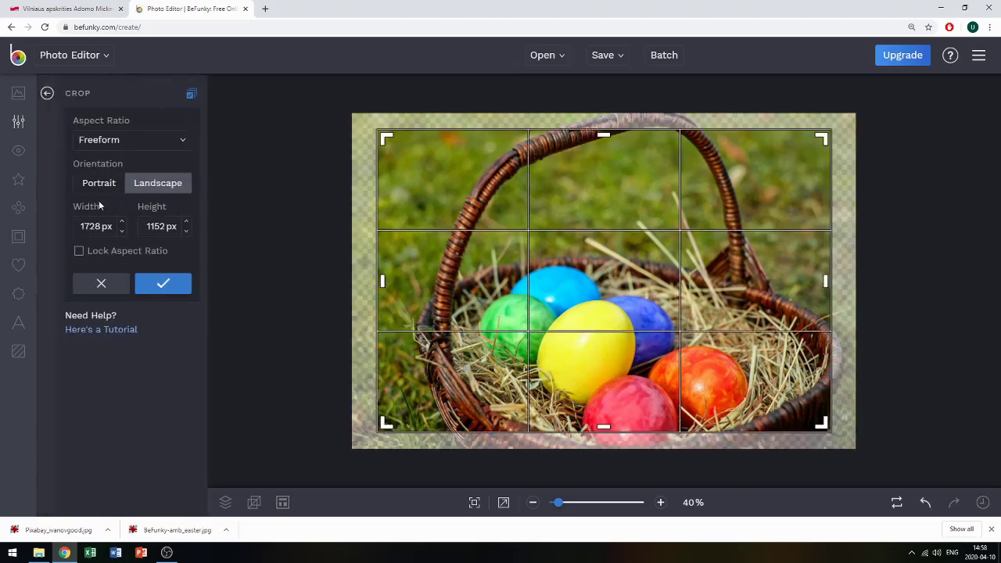
pyautogui.moveTo(396, 144); pyautogui.dragTo(429, 130)
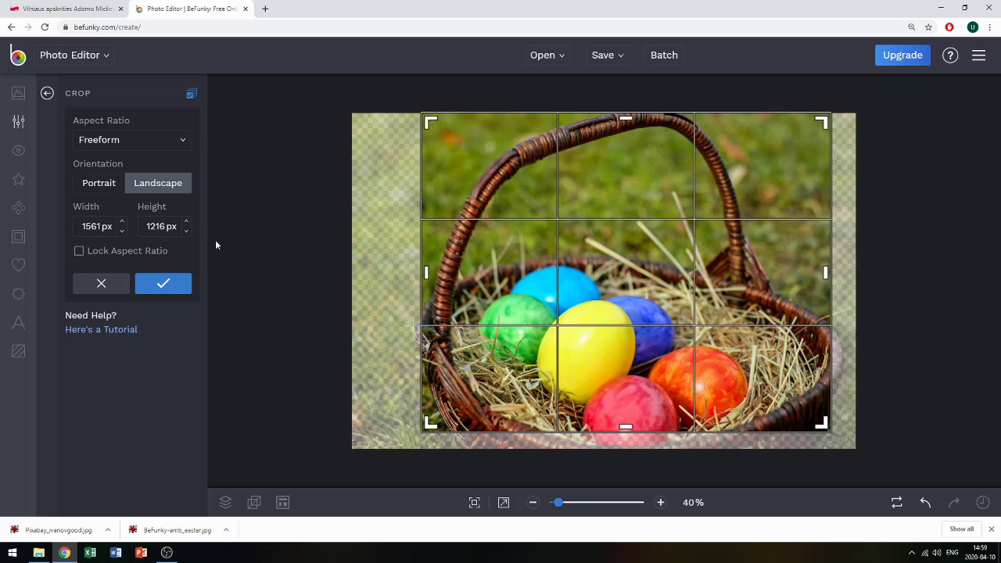
pyautogui.click(79, 252)
pyautogui.moveTo(429, 428); pyautogui.dragTo(459, 404)
pyautogui.moveTo(639, 408)
pyautogui.mouseDown()
pyautogui.moveTo(639, 431)
pyautogui.moveTo(640, 372)
pyautogui.moveTo(640, 403)
pyautogui.mouseUp()
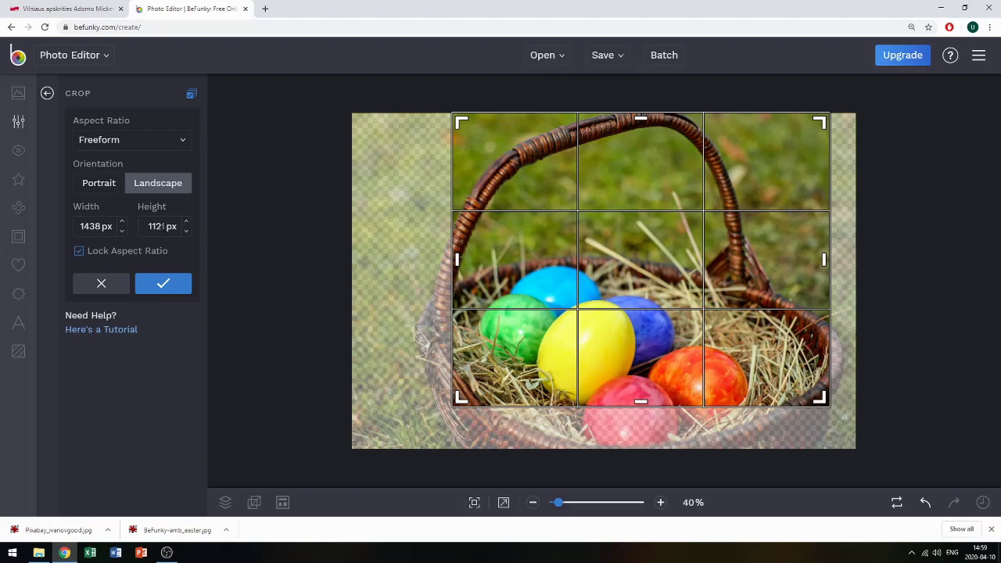
# - Switch the crop to the Square 1x1 aspect ratio and shift the square frame slightly over the basket
pyautogui.click(122, 141)
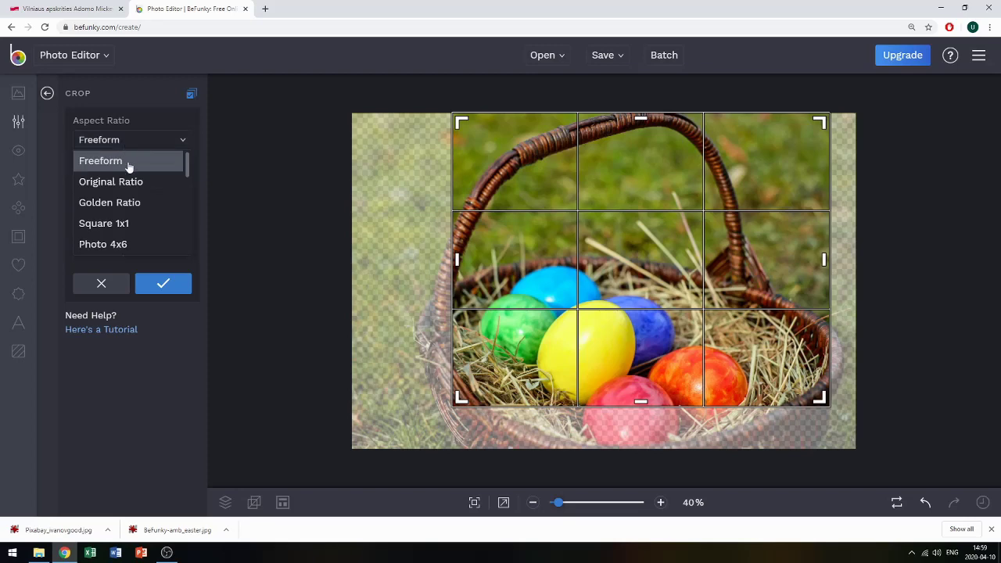
pyautogui.rightClick(185, 186)
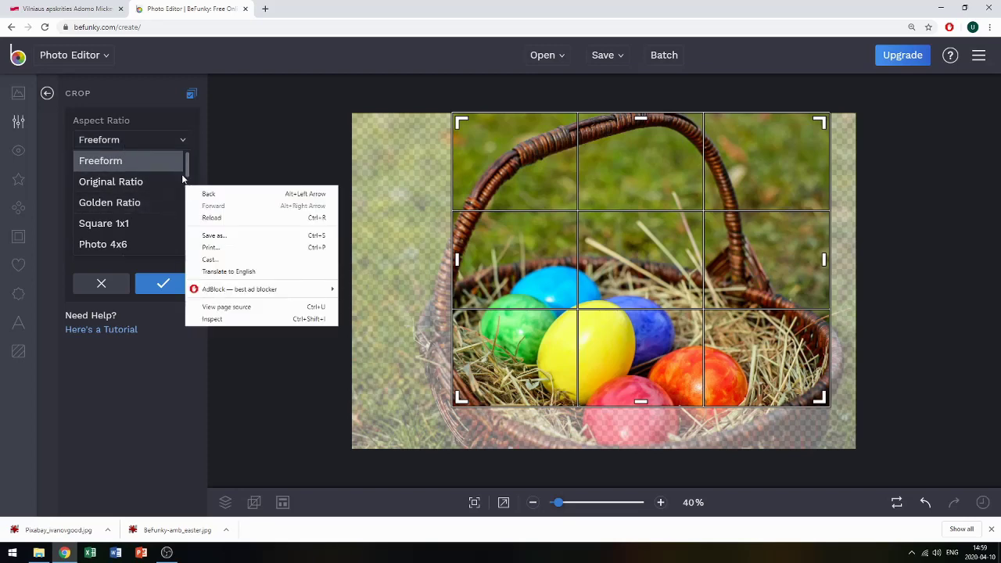
pyautogui.click(188, 175)
pyautogui.scroll(-2, 187, 181)
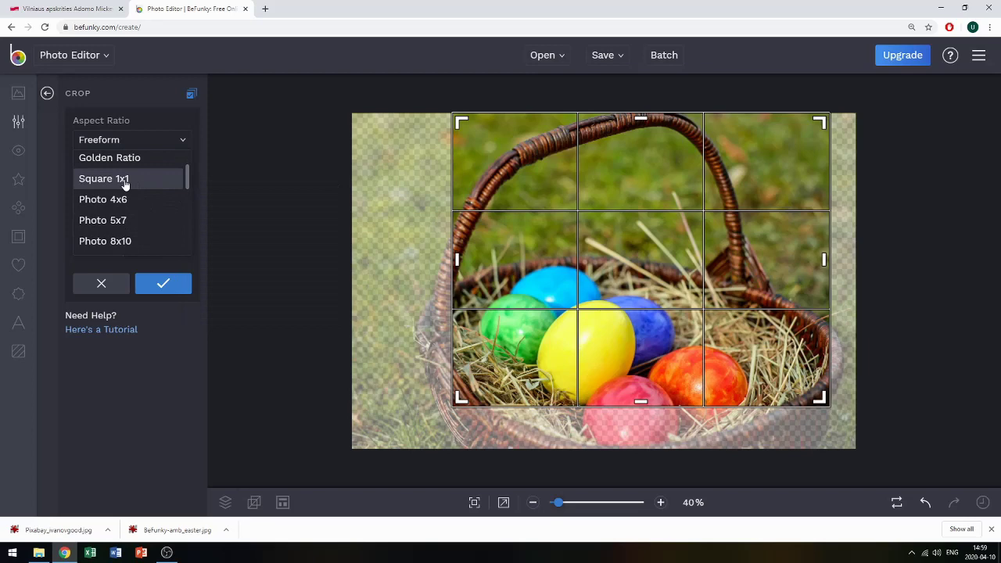
pyautogui.click(124, 180)
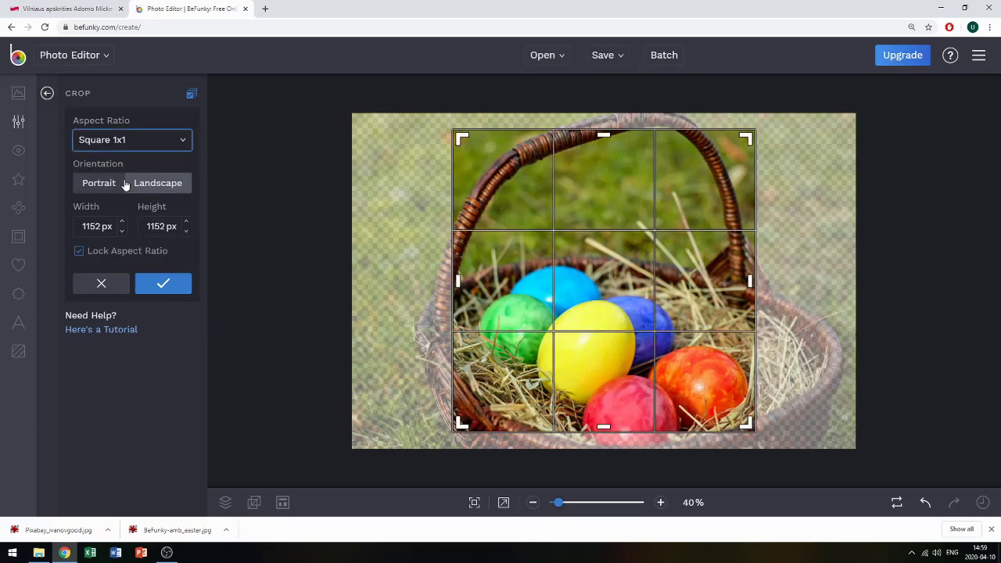
pyautogui.moveTo(532, 220)
pyautogui.mouseDown()
pyautogui.moveTo(517, 193)
pyautogui.moveTo(543, 224)
pyautogui.mouseUp()
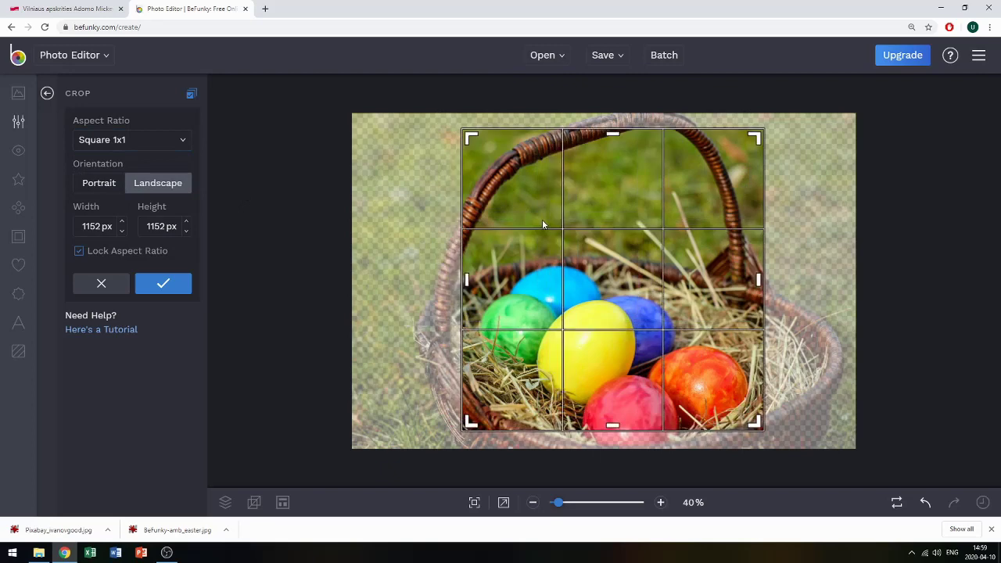
# - Crop the photo in Freeform ratio to about 1707 × 1280 px, cutting only the grass strip along its left side
pyautogui.click(102, 139)
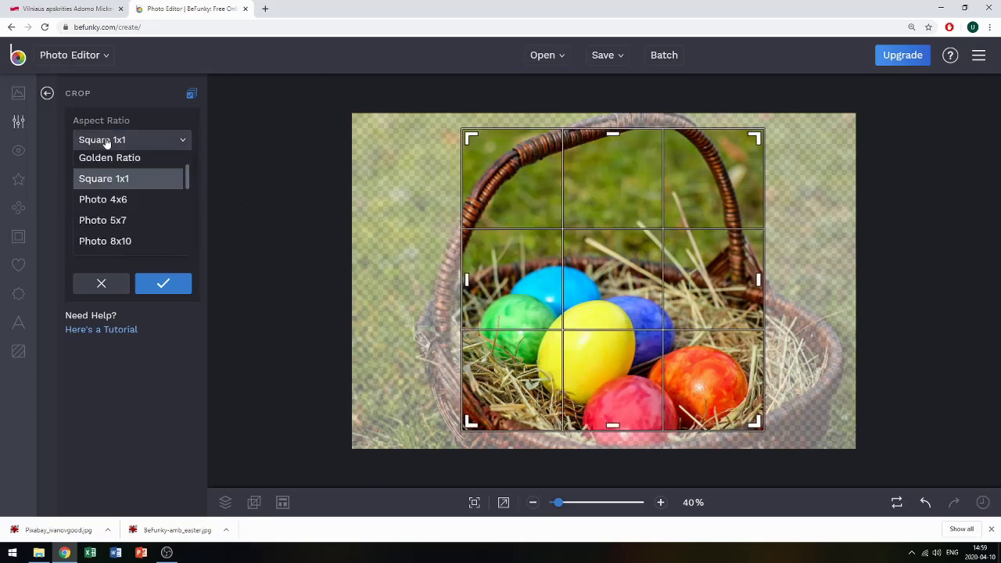
pyautogui.moveTo(186, 174); pyautogui.dragTo(185, 156)
pyautogui.click(151, 161)
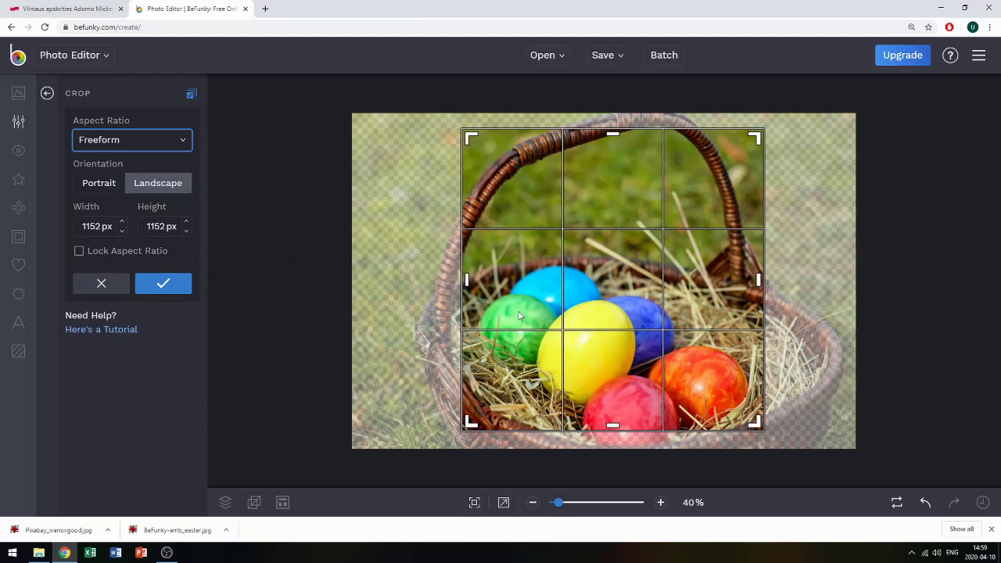
pyautogui.moveTo(524, 202); pyautogui.dragTo(466, 170)
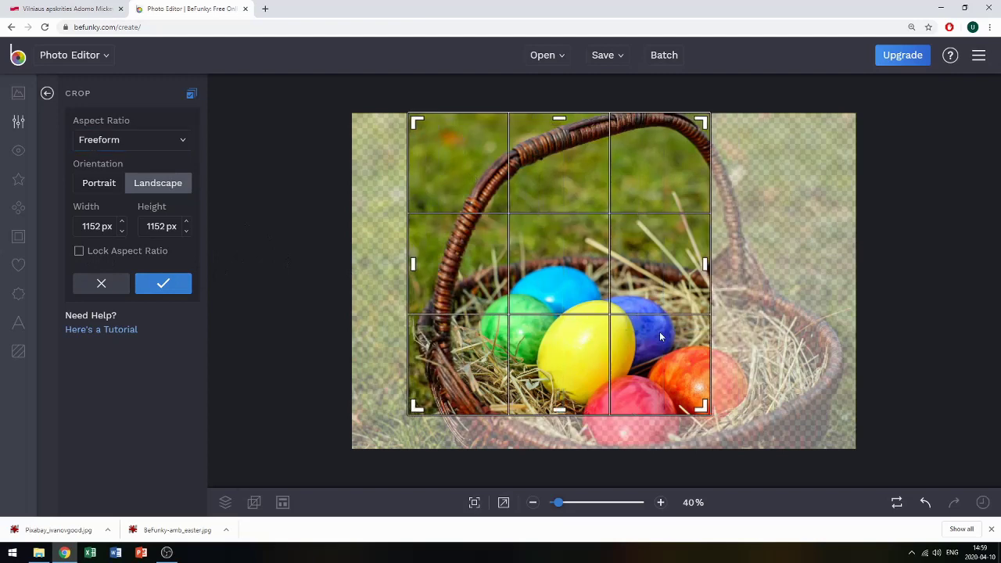
pyautogui.moveTo(702, 406); pyautogui.dragTo(792, 443)
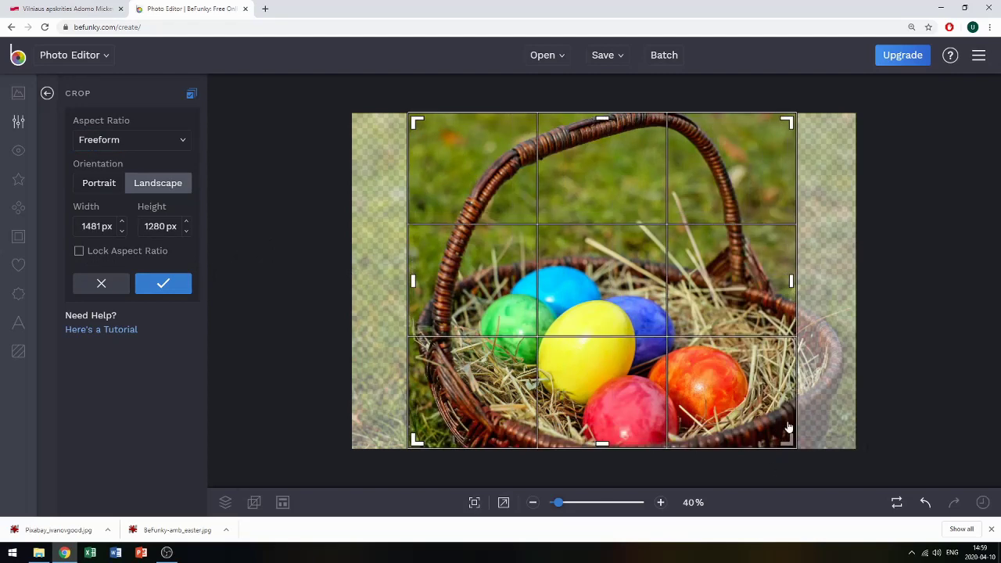
pyautogui.moveTo(793, 280); pyautogui.dragTo(861, 273)
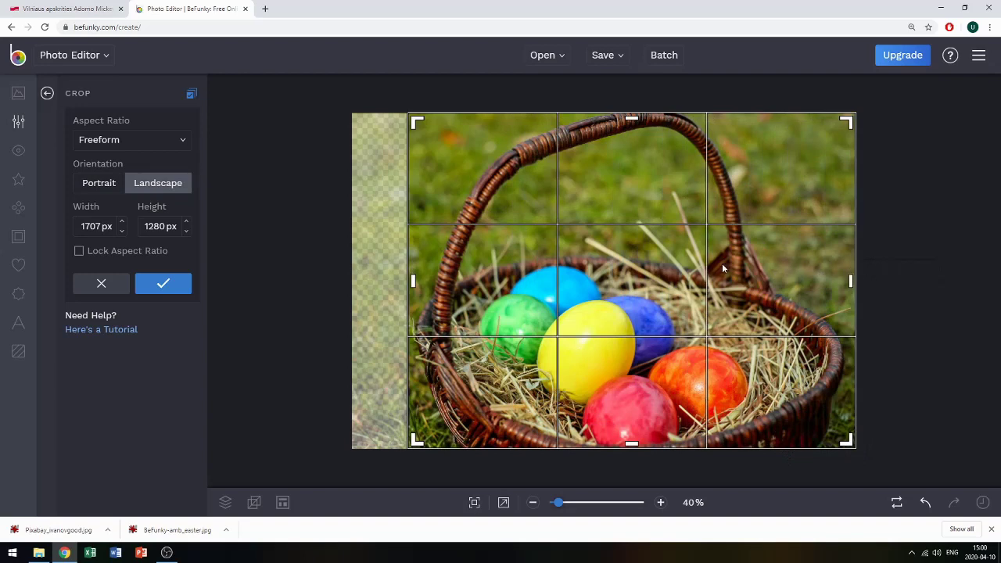
pyautogui.click(177, 285)
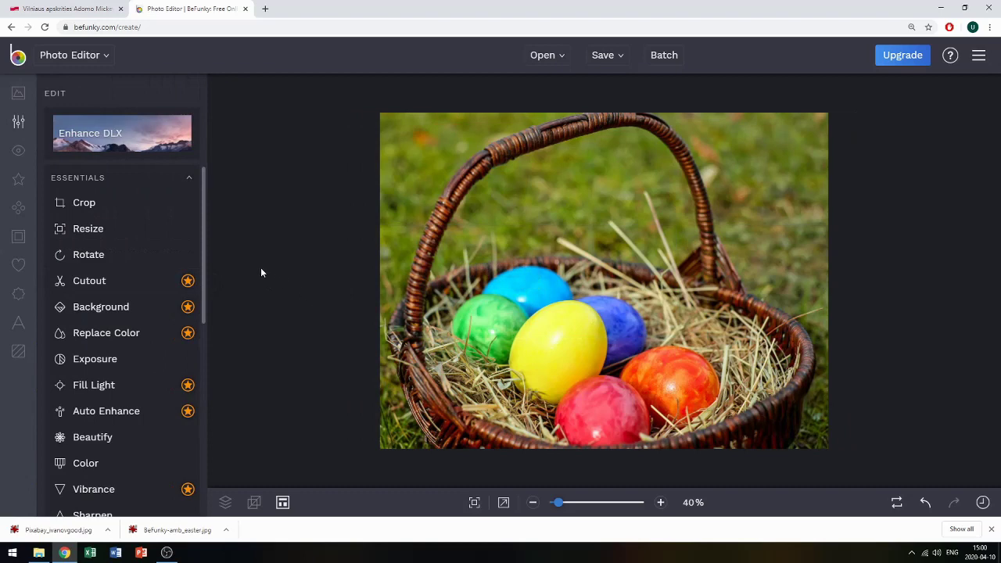
# - Rotate the photo through a full turn clockwise and a full turn counterclockwise in quarter-turn increments
pyautogui.click(97, 258)
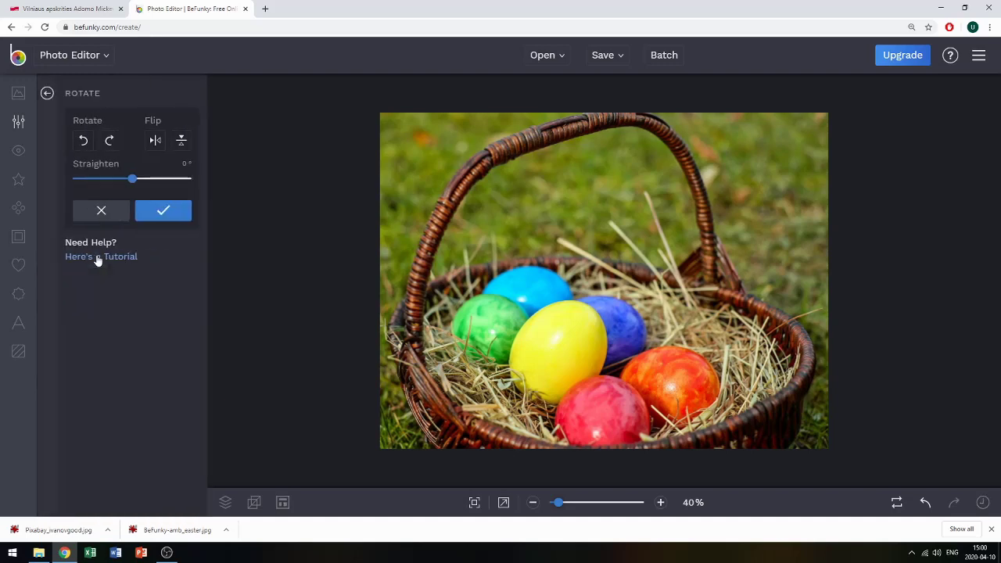
pyautogui.click(109, 142)
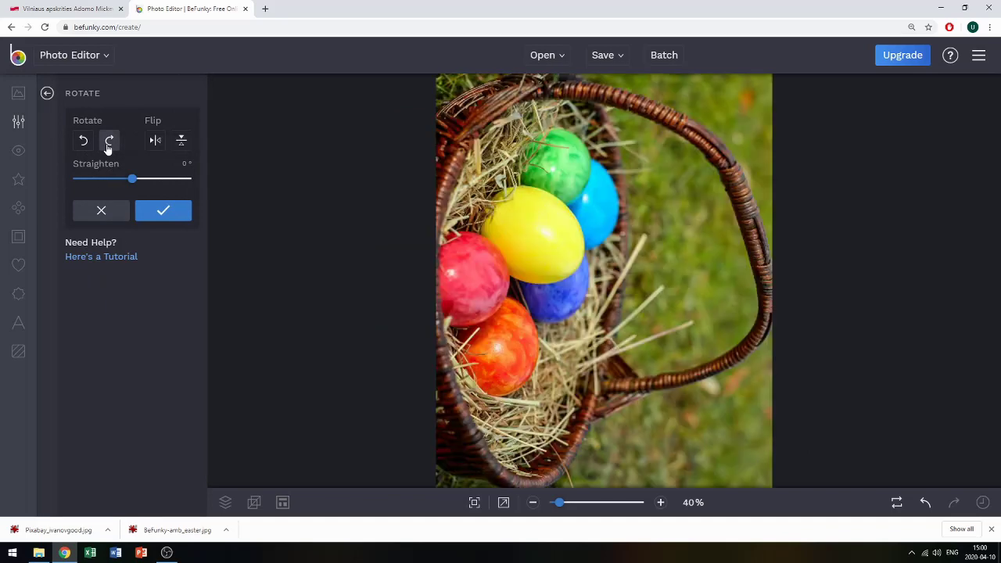
pyautogui.click(109, 142)
pyautogui.click(109, 142)
pyautogui.click(109, 142)
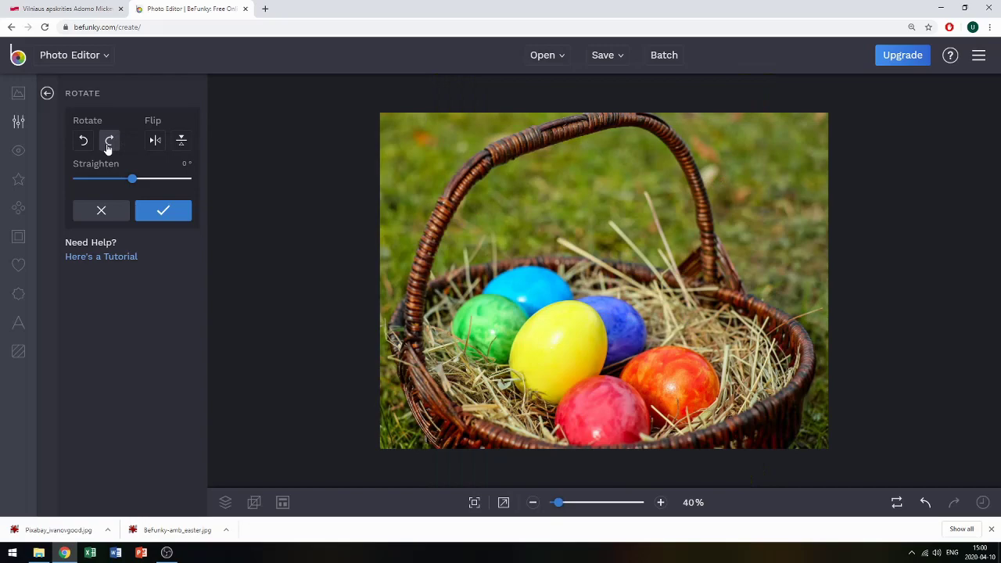
pyautogui.click(82, 141)
pyautogui.click(82, 142)
pyautogui.click(82, 142)
pyautogui.click(83, 141)
# - Try the horizontal and the vertical flip on the photo, reversing each one
pyautogui.click(155, 141)
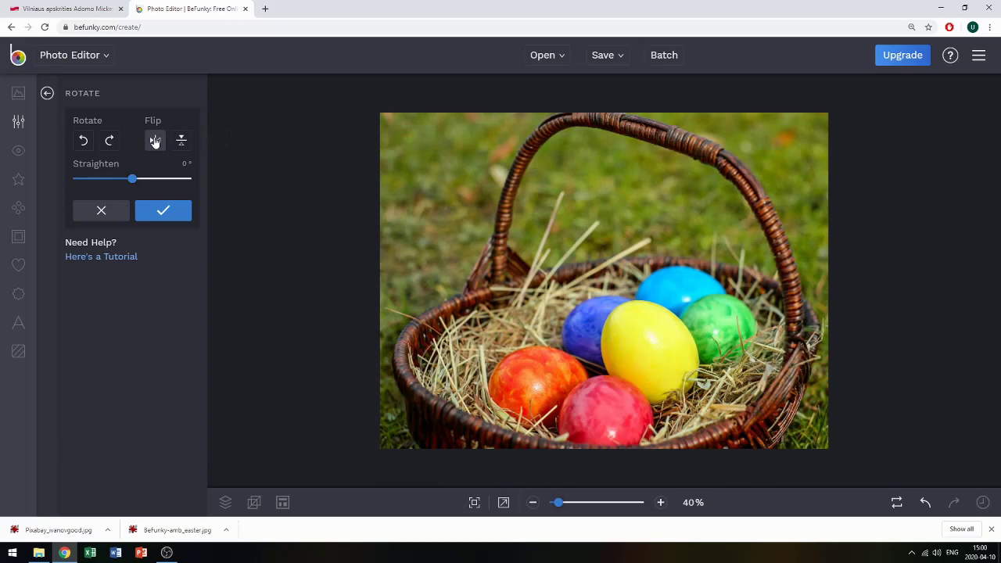
pyautogui.click(155, 141)
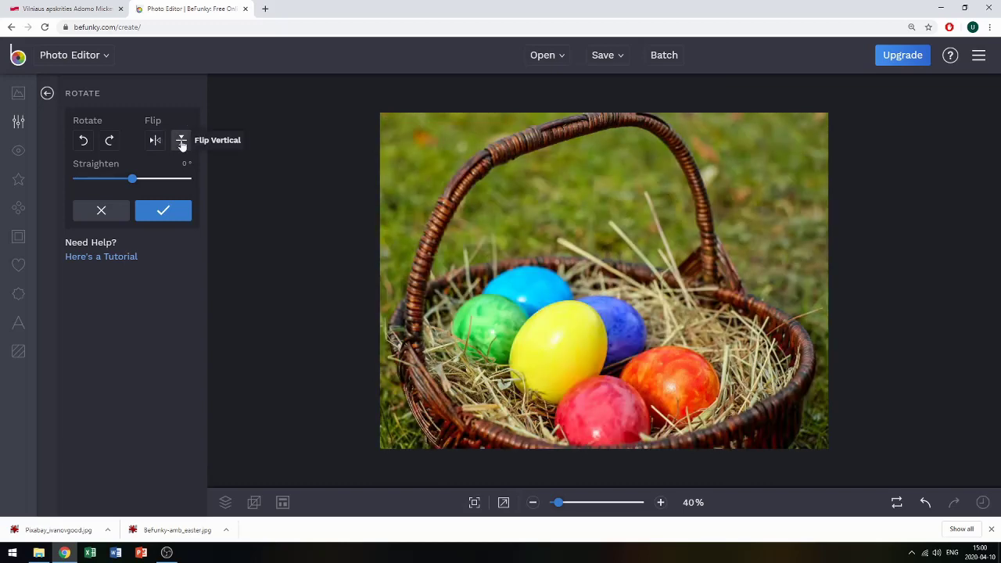
pyautogui.click(182, 143)
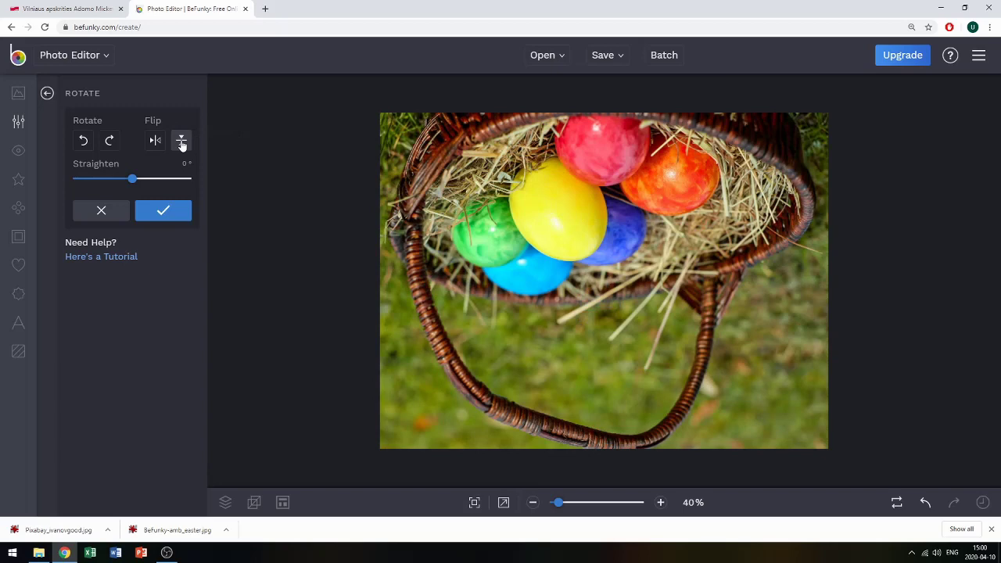
pyautogui.click(180, 148)
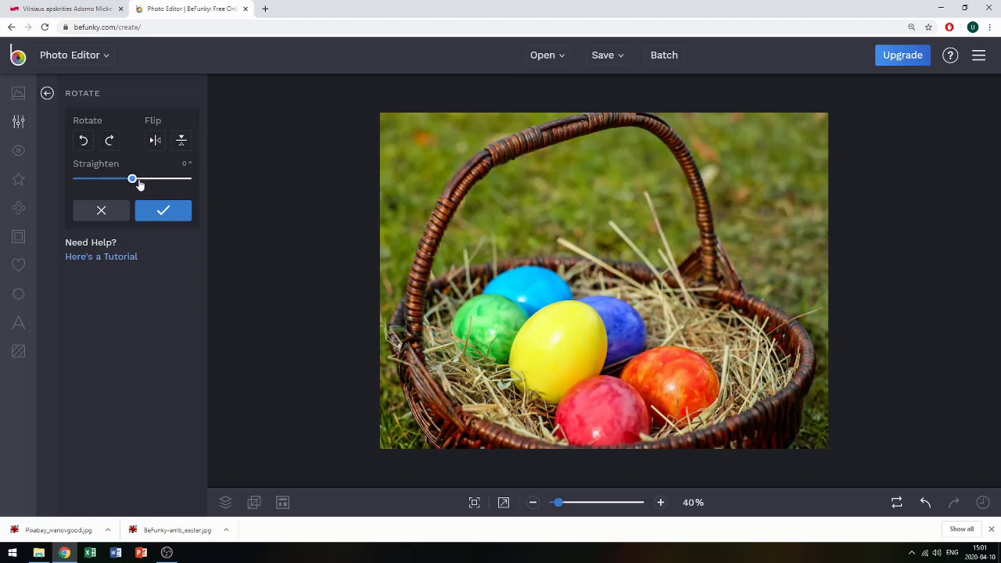
# - Straighten the photo by about 67° and apply the rotation
pyautogui.rightClick(153, 179)
pyautogui.moveTo(134, 181); pyautogui.dragTo(166, 179)
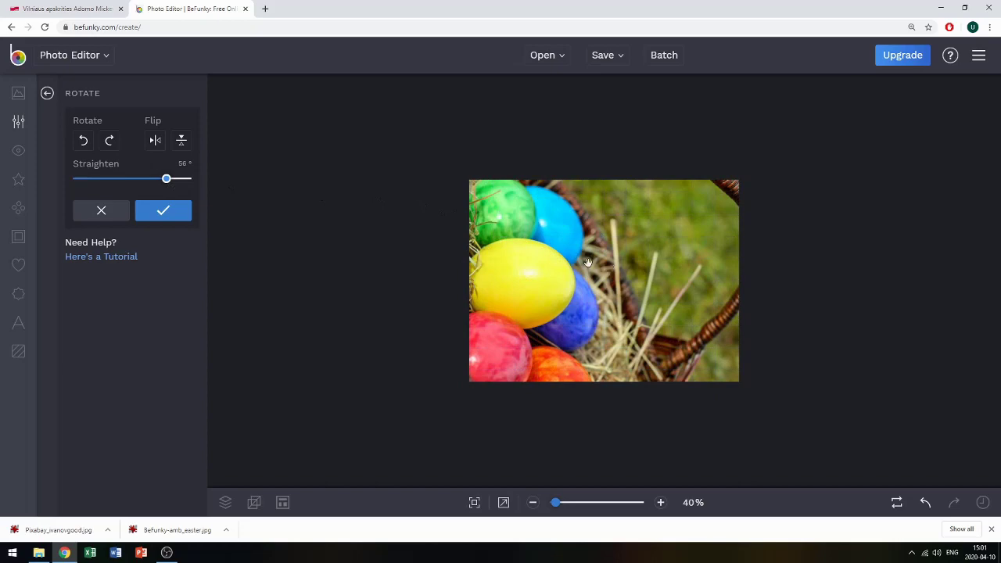
pyautogui.moveTo(170, 185)
pyautogui.mouseDown()
pyautogui.moveTo(163, 177)
pyautogui.moveTo(176, 185)
pyautogui.mouseUp()
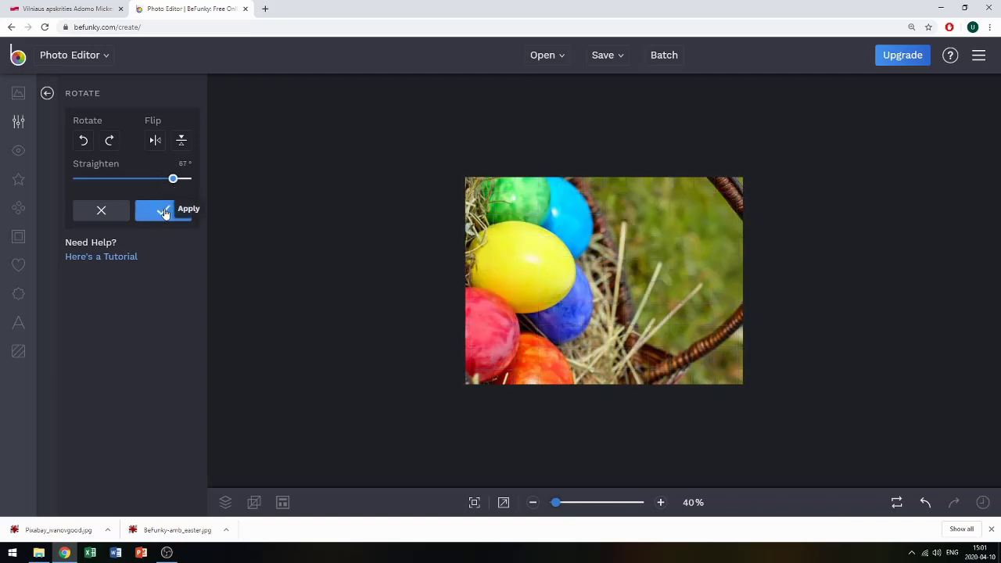
pyautogui.click(164, 211)
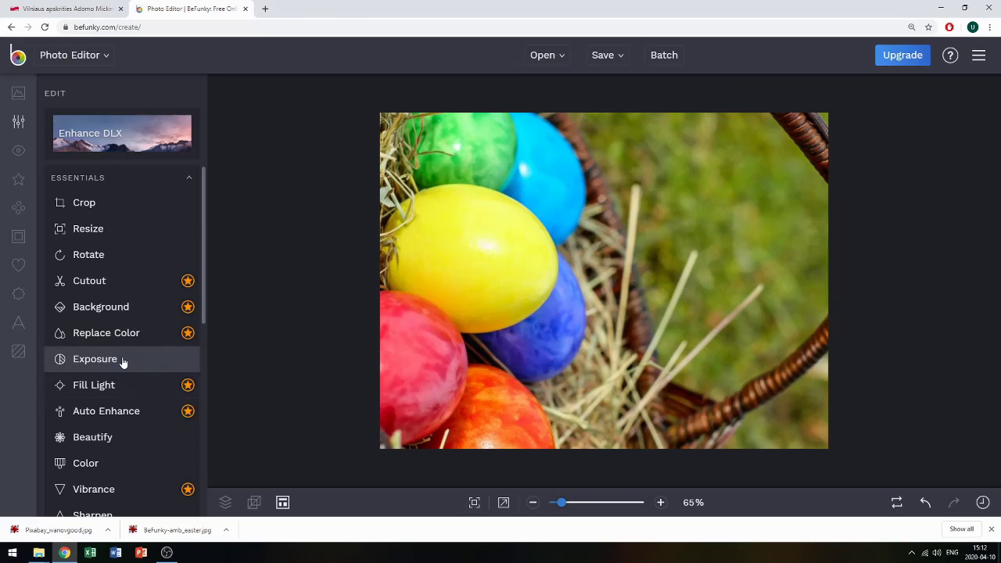
# - Adjust the photo's exposure to brightness -57, contrast 39, highlights -29 and shadows 30
pyautogui.click(133, 359)
pyautogui.moveTo(133, 166); pyautogui.dragTo(101, 166)
pyautogui.moveTo(132, 199); pyautogui.dragTo(116, 234)
pyautogui.moveTo(131, 266)
pyautogui.mouseDown()
pyautogui.moveTo(116, 268)
pyautogui.moveTo(148, 273)
pyautogui.mouseUp()
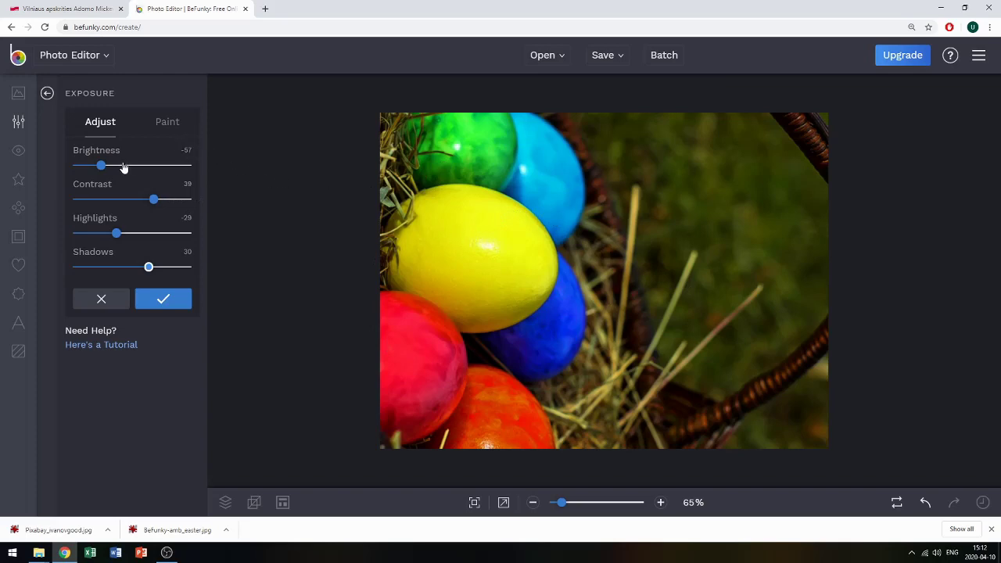
# - Paint the exposure adjustment only onto the yellow egg, using a brush size of 37%
pyautogui.click(164, 129)
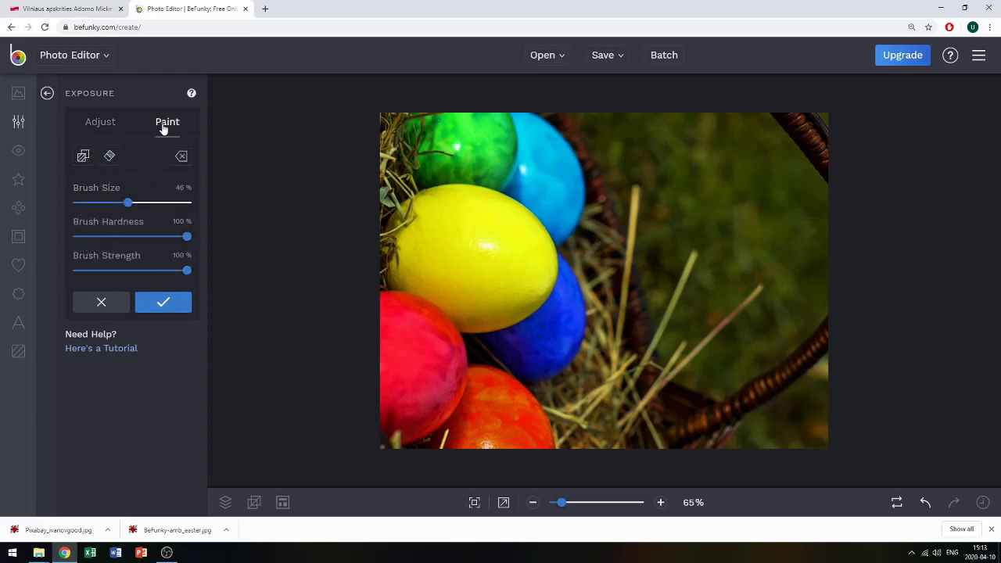
pyautogui.click(82, 158)
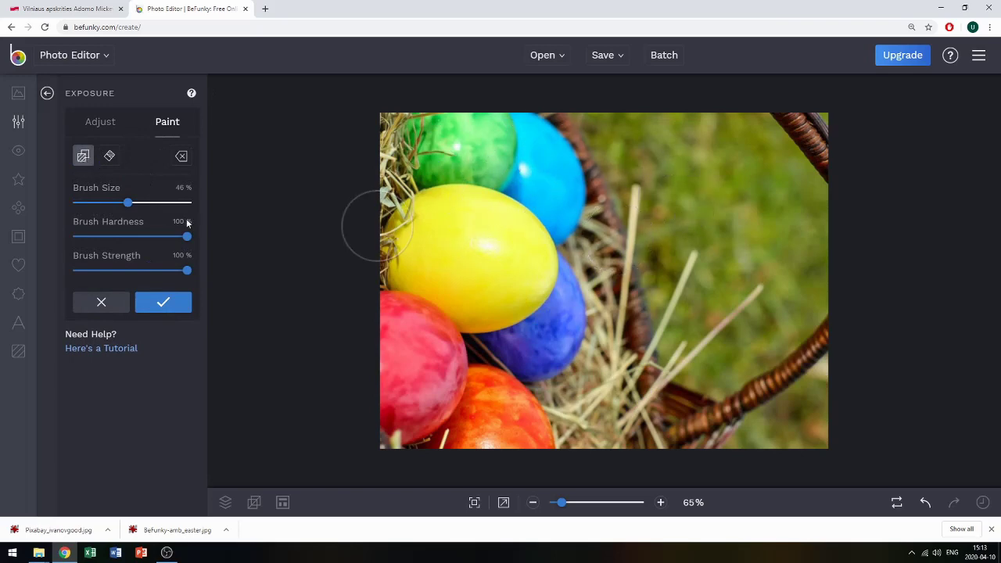
pyautogui.moveTo(135, 205); pyautogui.dragTo(119, 206)
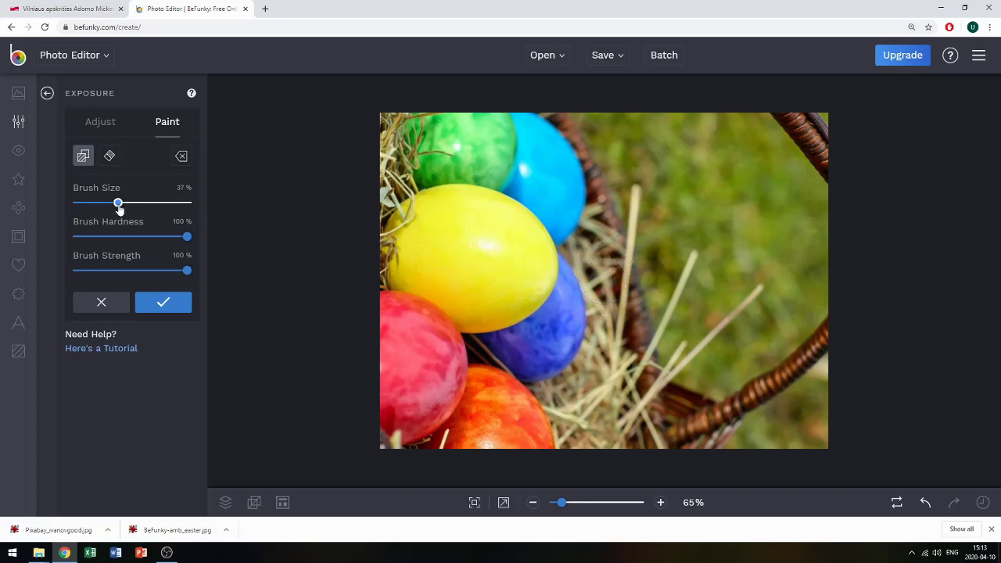
pyautogui.moveTo(439, 218)
pyautogui.mouseDown()
pyautogui.moveTo(443, 244)
pyautogui.moveTo(419, 256)
pyautogui.moveTo(480, 222)
pyautogui.moveTo(447, 208)
pyautogui.moveTo(529, 237)
pyautogui.moveTo(518, 299)
pyautogui.moveTo(382, 263)
pyautogui.moveTo(511, 276)
pyautogui.moveTo(495, 263)
pyautogui.moveTo(465, 306)
pyautogui.mouseUp()
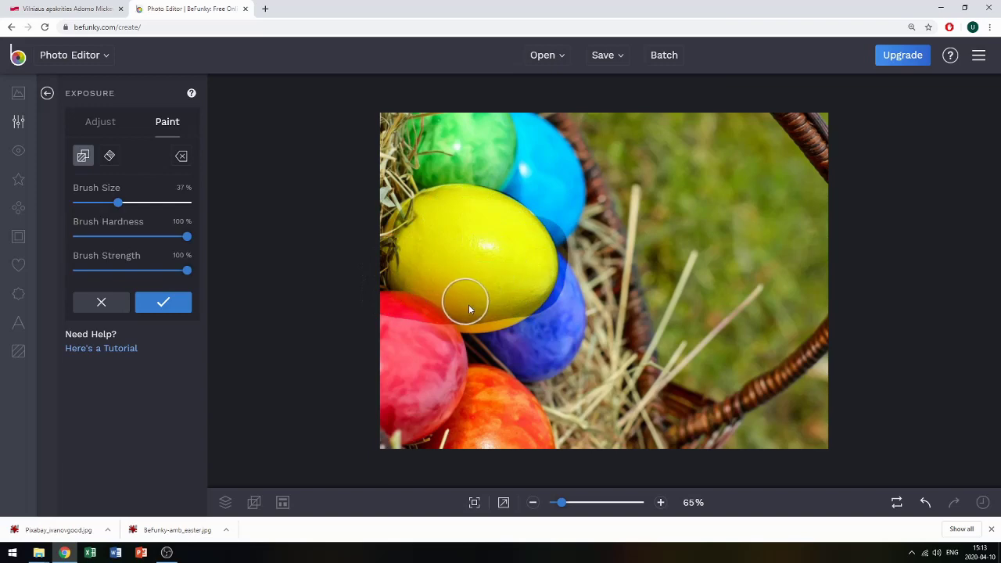
# - Erase the exposure paint spilling past the yellow egg's edges with a 21% brush and apply the adjustment
pyautogui.click(109, 155)
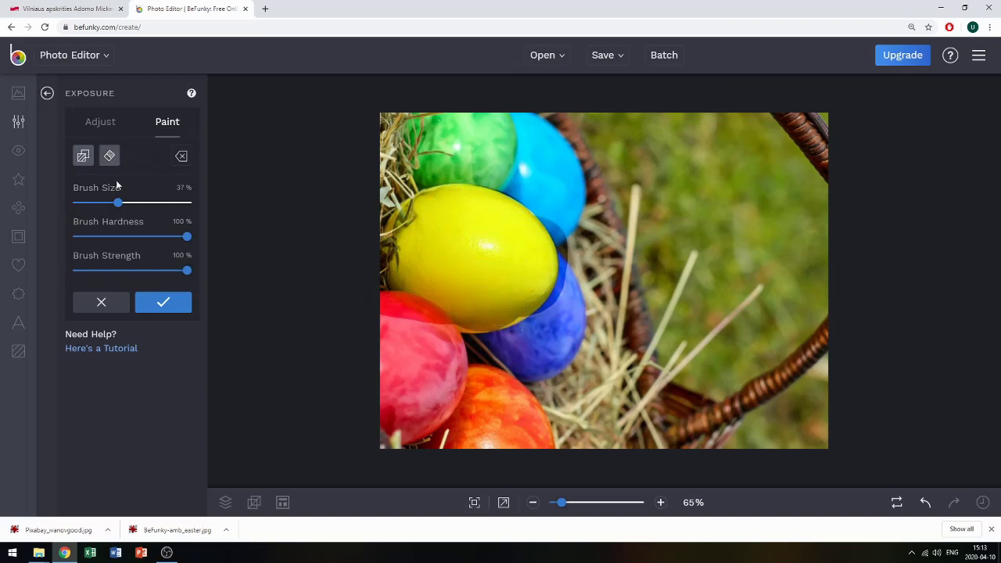
pyautogui.rightClick(113, 207)
pyautogui.rightClick(125, 205)
pyautogui.moveTo(115, 207); pyautogui.dragTo(102, 209)
pyautogui.moveTo(558, 232); pyautogui.dragTo(561, 278)
pyautogui.moveTo(453, 314)
pyautogui.mouseDown()
pyautogui.moveTo(391, 298)
pyautogui.moveTo(371, 315)
pyautogui.moveTo(442, 328)
pyautogui.mouseUp()
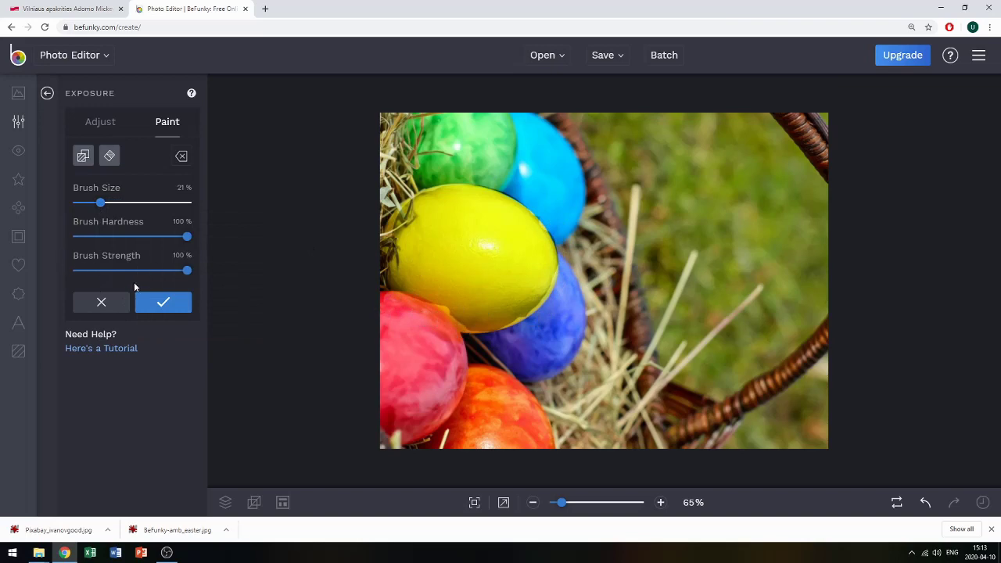
pyautogui.click(169, 307)
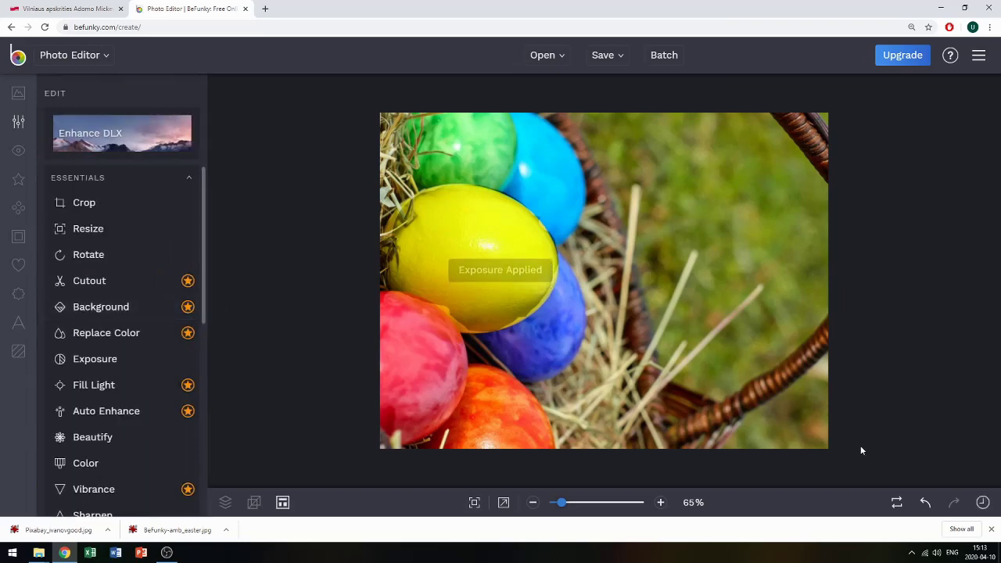
# - Undo and redo the exposure adjustment, and use the edit history to return the photo to its Rotate state
pyautogui.click(927, 507)
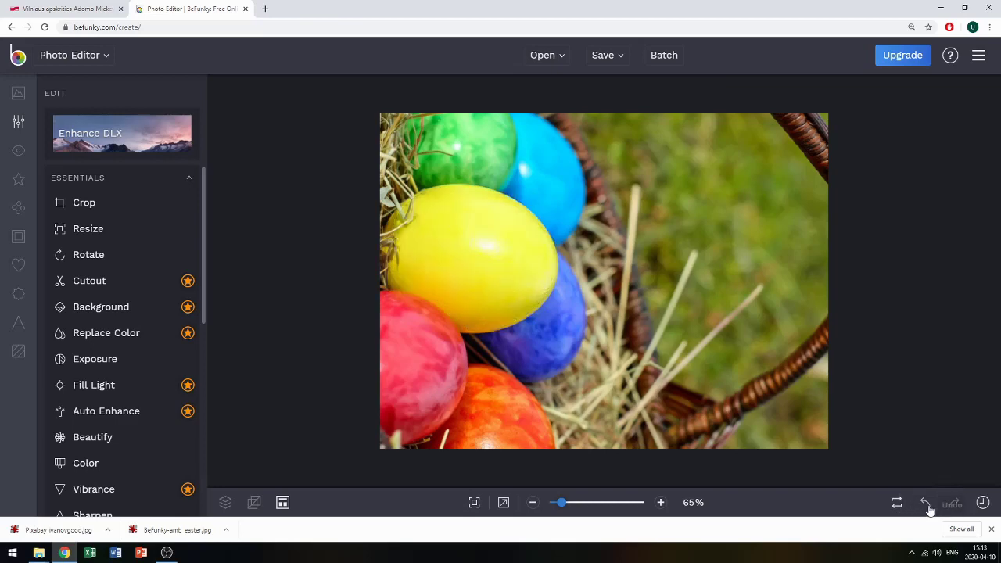
pyautogui.click(954, 503)
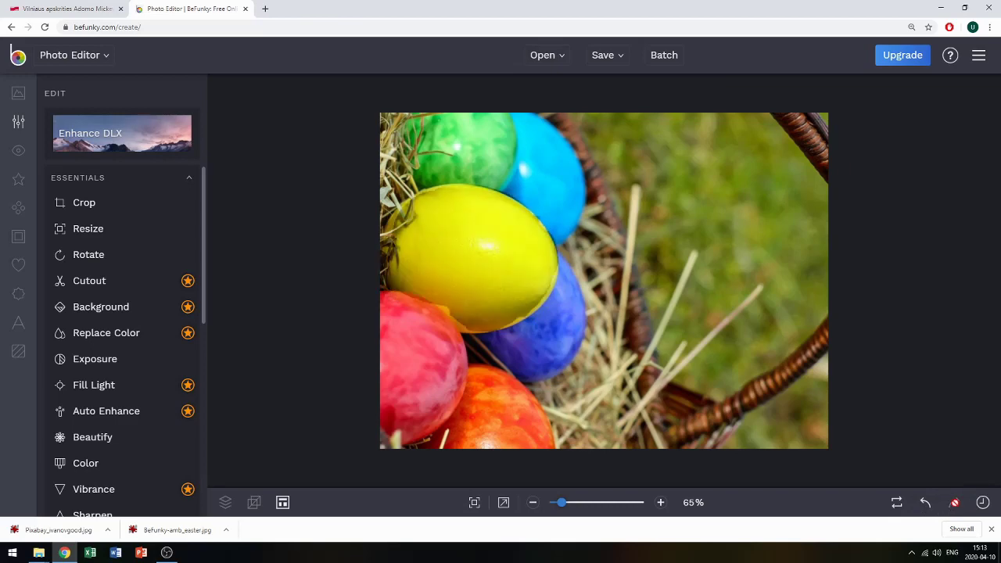
pyautogui.click(983, 503)
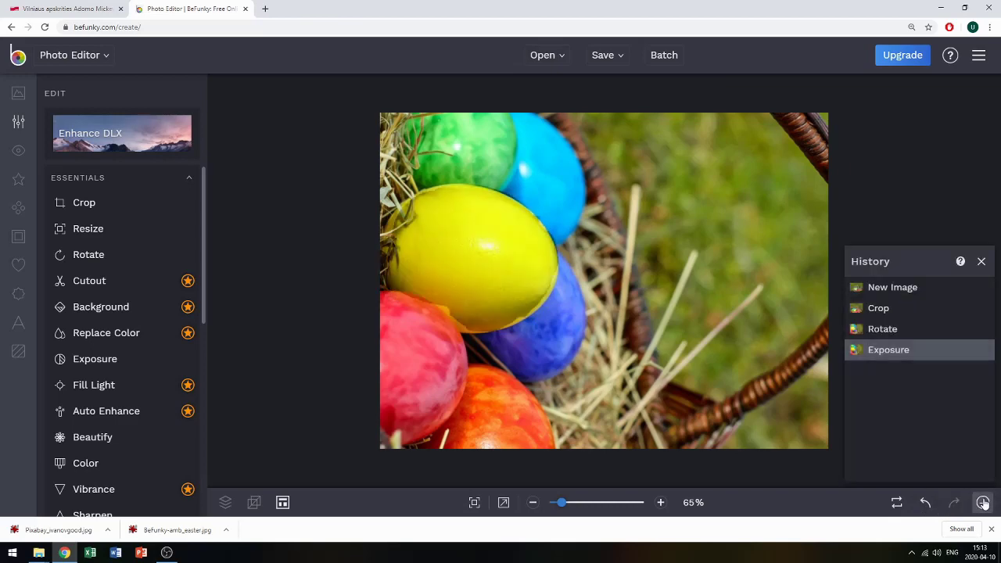
pyautogui.click(886, 289)
pyautogui.click(884, 310)
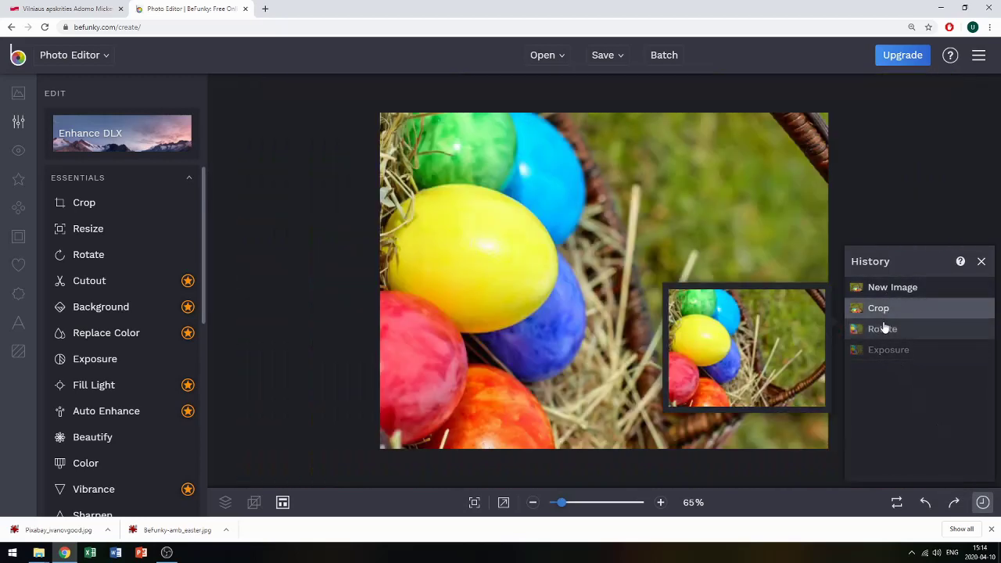
pyautogui.click(884, 328)
pyautogui.click(888, 352)
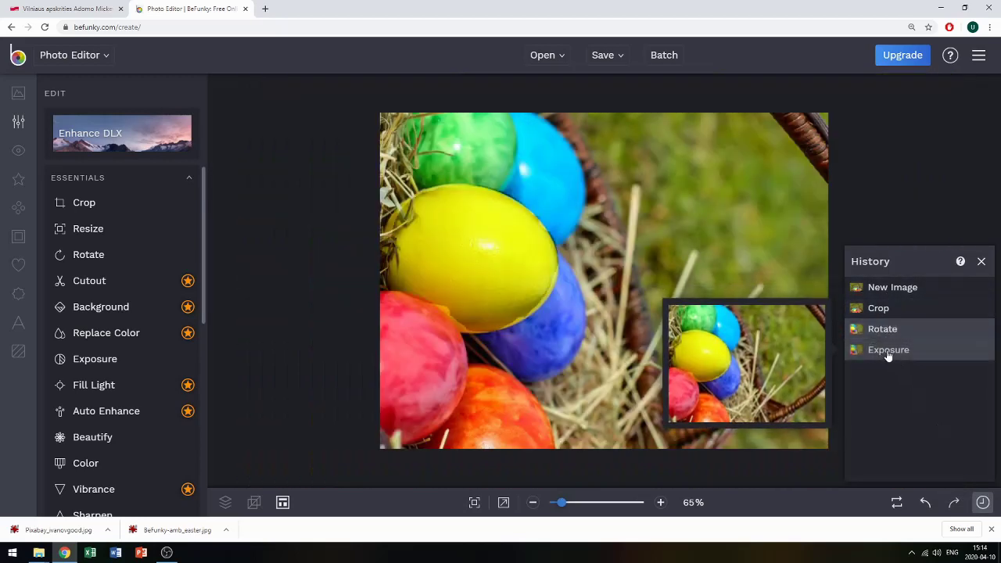
pyautogui.click(891, 331)
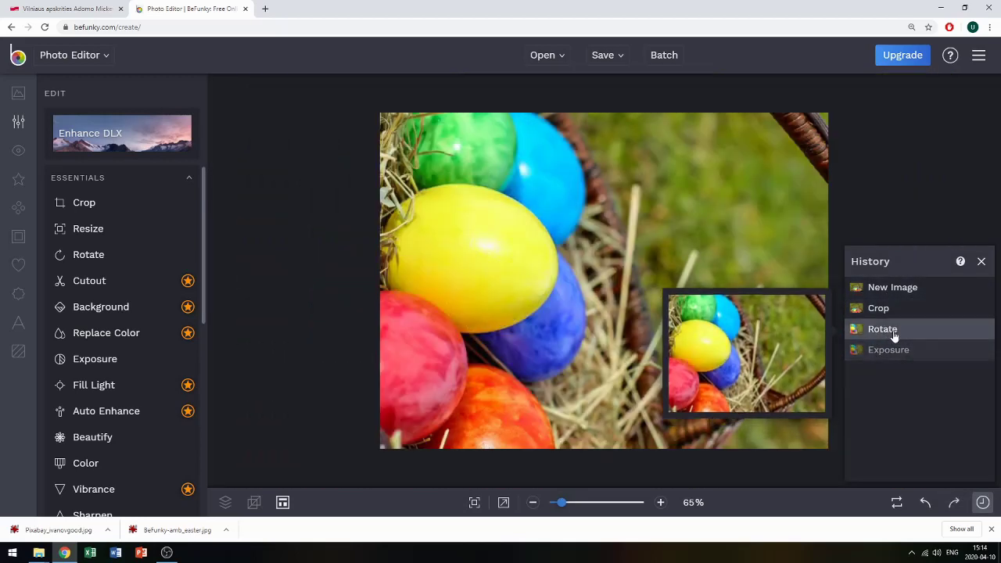
pyautogui.click(981, 261)
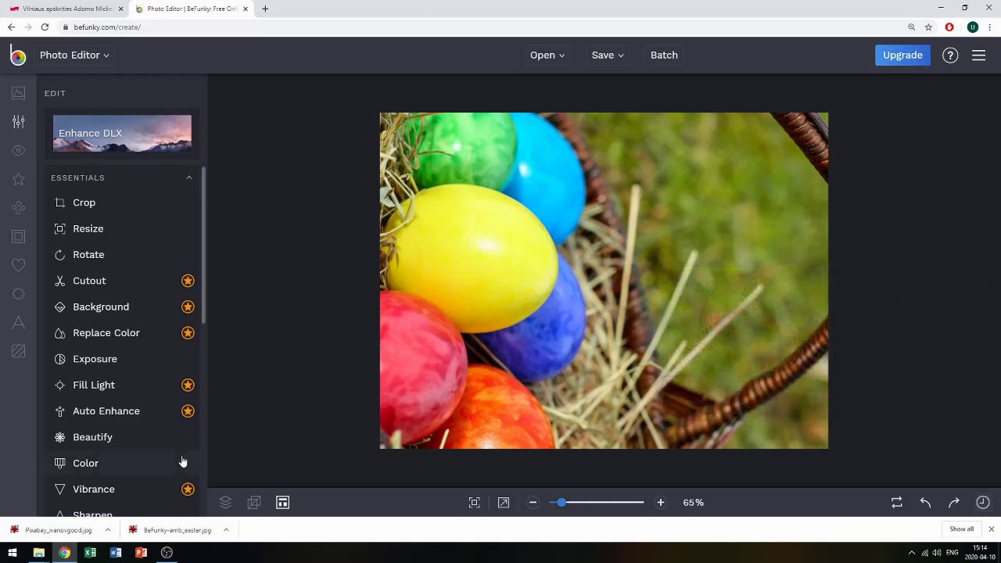
# - Adjust the whole photo's color to saturation -57 and temperature 14, and apply the change
pyautogui.click(130, 469)
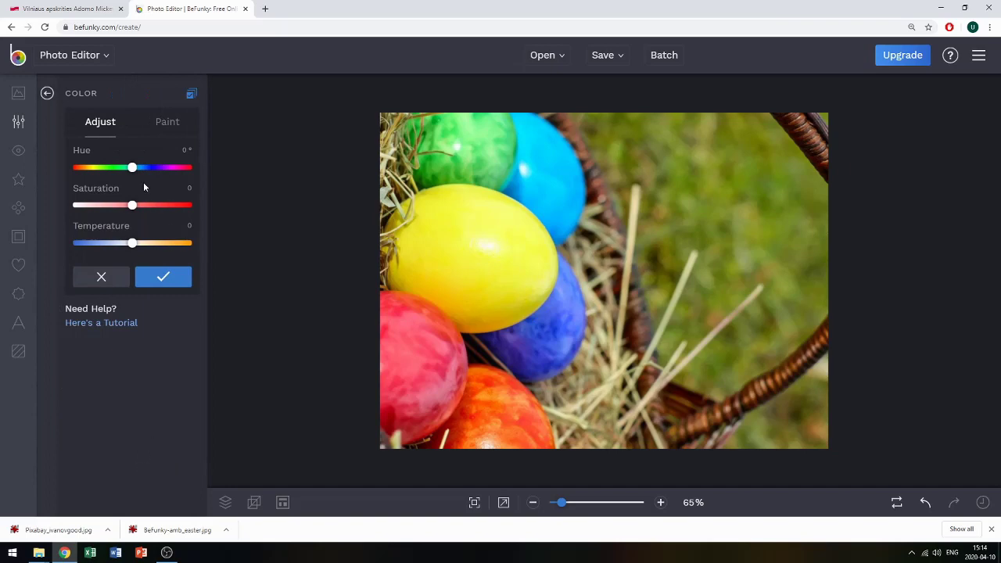
pyautogui.moveTo(136, 172); pyautogui.dragTo(132, 169)
pyautogui.moveTo(133, 208); pyautogui.dragTo(100, 209)
pyautogui.moveTo(134, 246)
pyautogui.mouseDown()
pyautogui.moveTo(164, 246)
pyautogui.moveTo(105, 256)
pyautogui.moveTo(163, 255)
pyautogui.mouseUp()
pyautogui.click(169, 123)
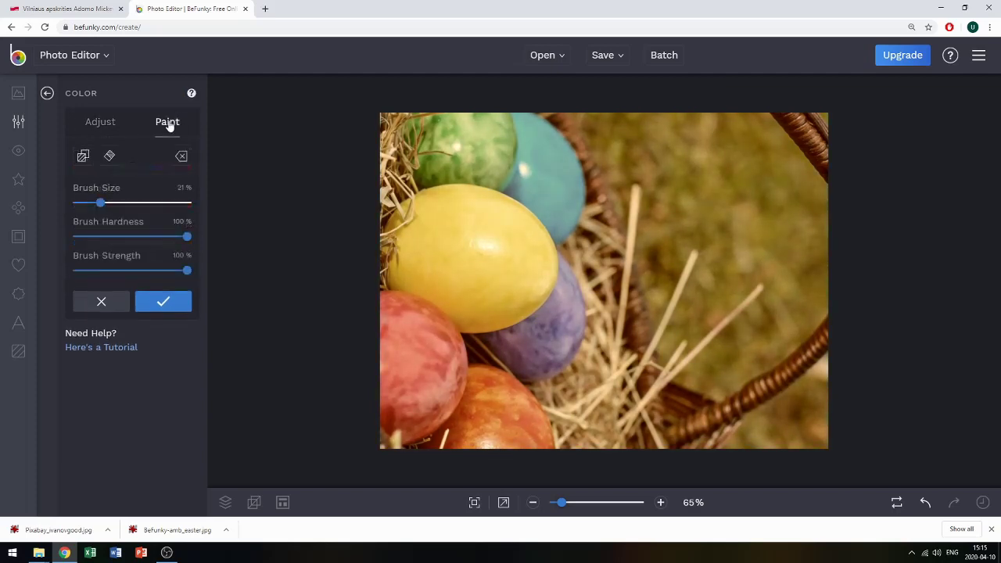
pyautogui.click(104, 126)
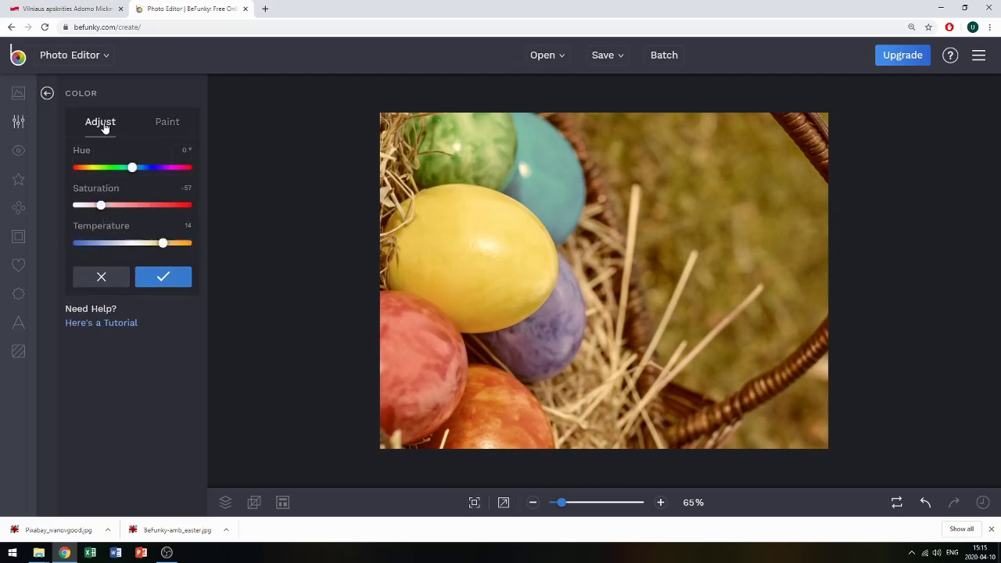
pyautogui.click(166, 273)
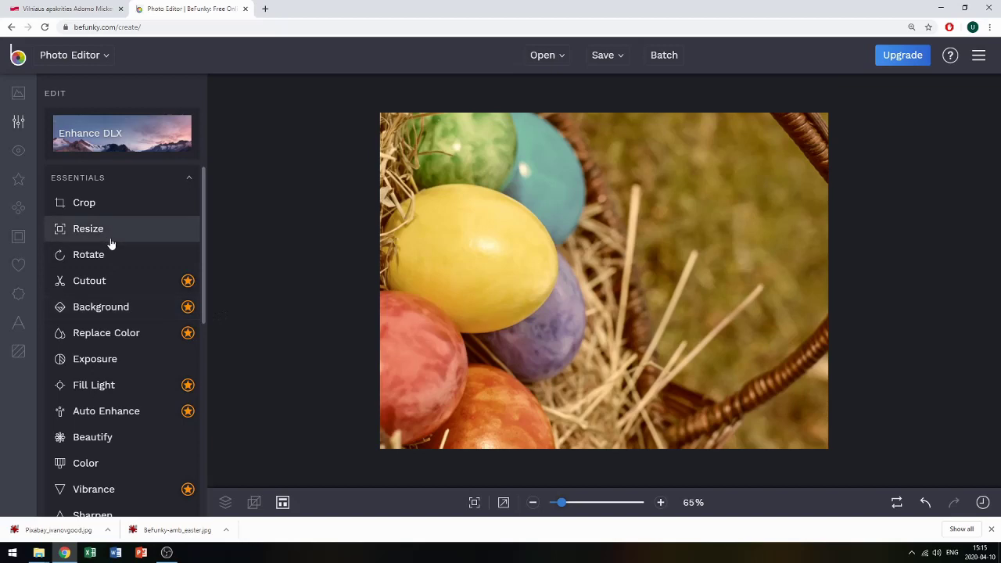
# - Try the Fix Redeye touch-up on the red and orange eggs with a 41% brush, and discard it
pyautogui.moveTo(201, 306); pyautogui.dragTo(2, 174)
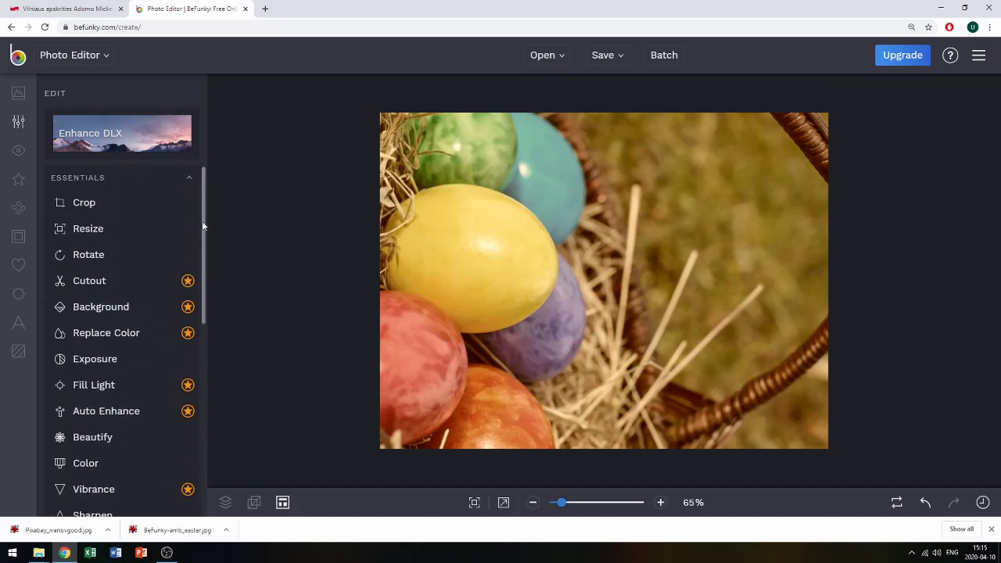
pyautogui.click(24, 154)
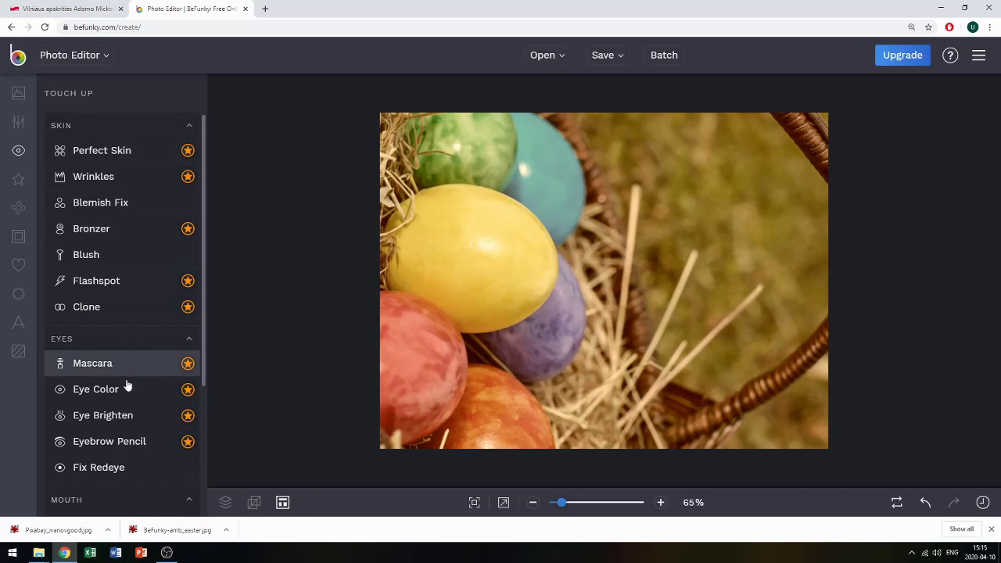
pyautogui.click(110, 469)
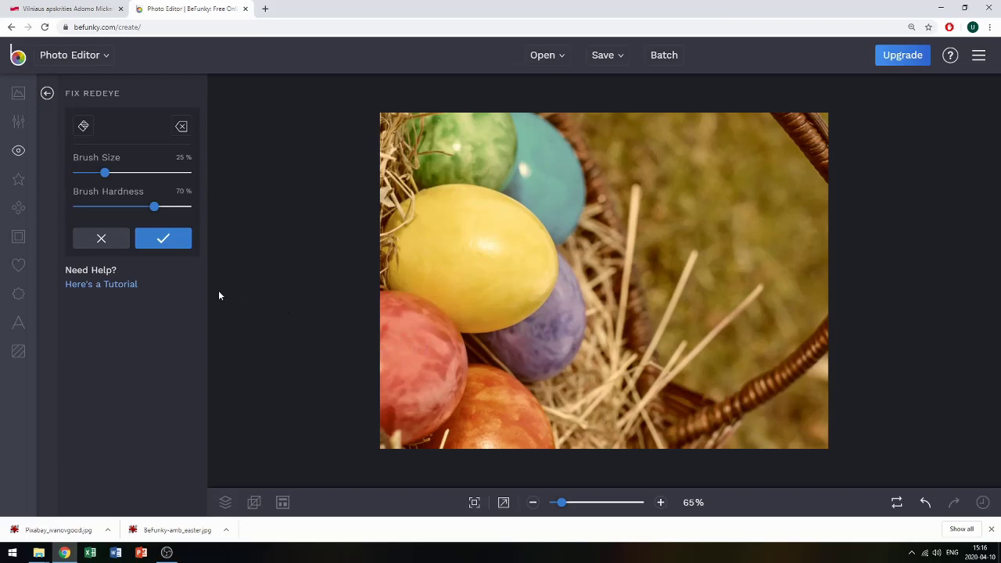
pyautogui.moveTo(105, 172); pyautogui.dragTo(122, 172)
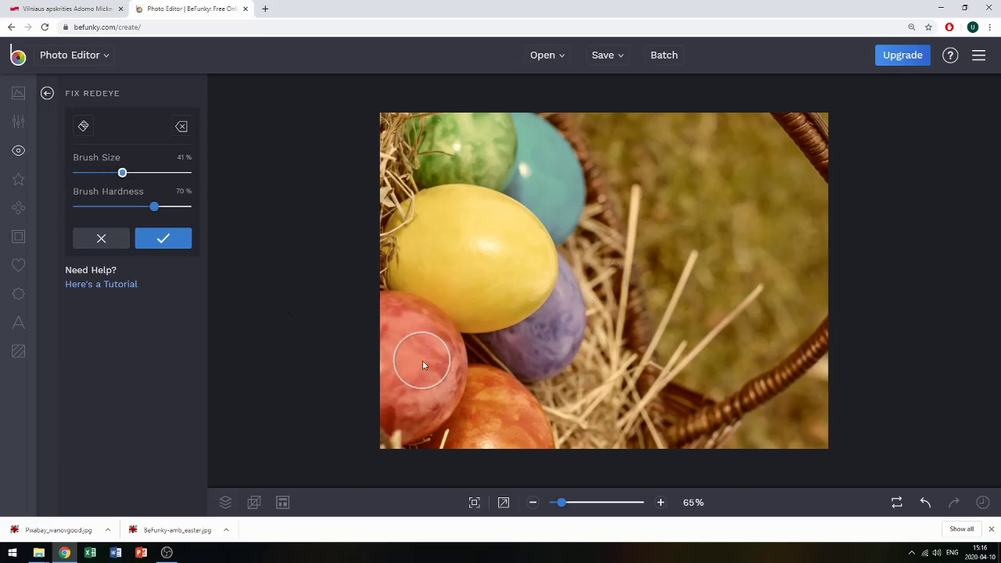
pyautogui.moveTo(415, 335)
pyautogui.mouseDown()
pyautogui.moveTo(387, 319)
pyautogui.moveTo(451, 355)
pyautogui.moveTo(456, 395)
pyautogui.moveTo(417, 406)
pyautogui.moveTo(397, 336)
pyautogui.moveTo(392, 401)
pyautogui.moveTo(478, 422)
pyautogui.mouseUp()
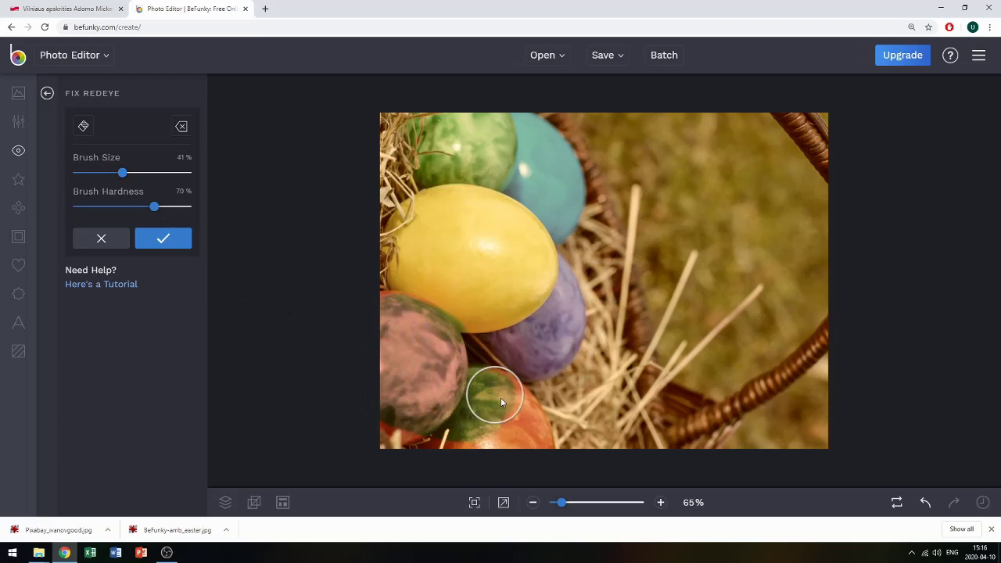
pyautogui.moveTo(534, 438)
pyautogui.mouseDown()
pyautogui.moveTo(364, 428)
pyautogui.moveTo(458, 414)
pyautogui.mouseUp()
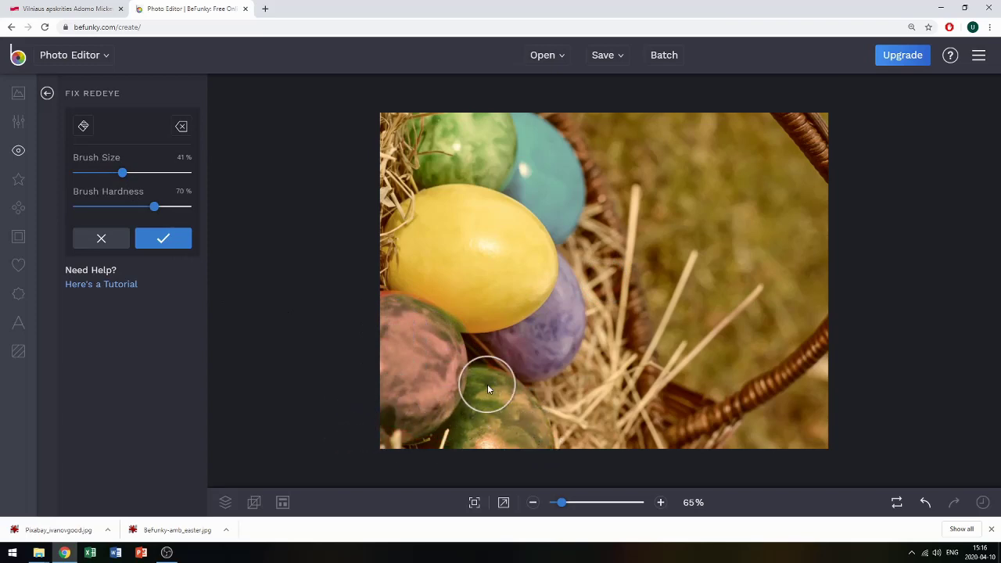
pyautogui.click(95, 240)
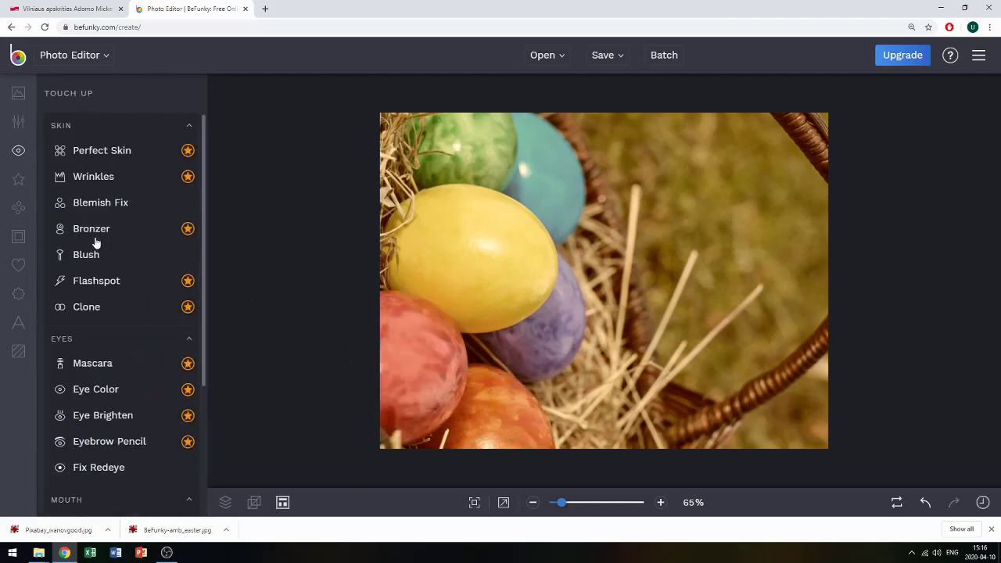
# - Try whitening the yellow egg with Teeth Whiten at 50% brush size and 72% hardness, and undo the applied touch-up
pyautogui.moveTo(204, 277); pyautogui.dragTo(208, 379)
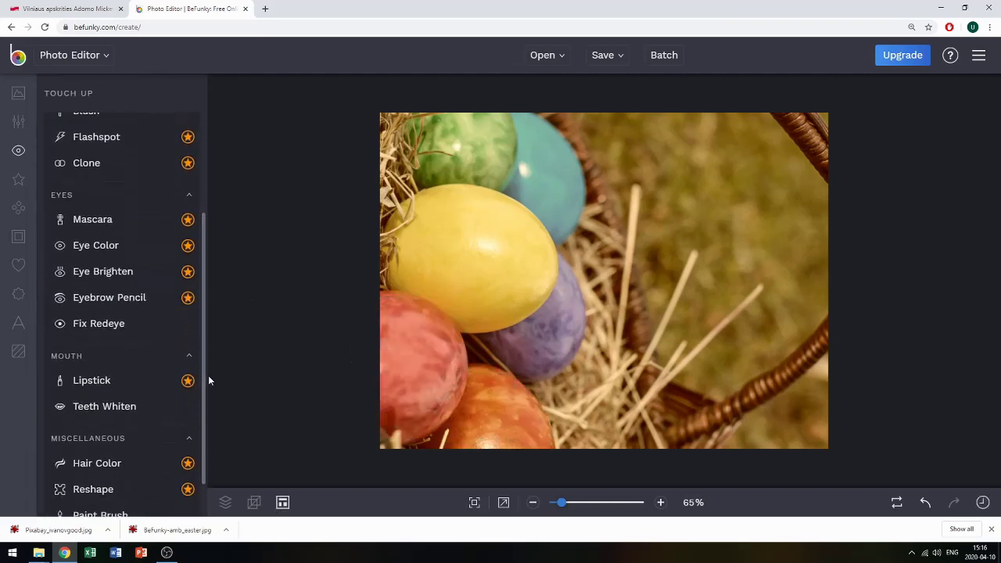
pyautogui.click(130, 408)
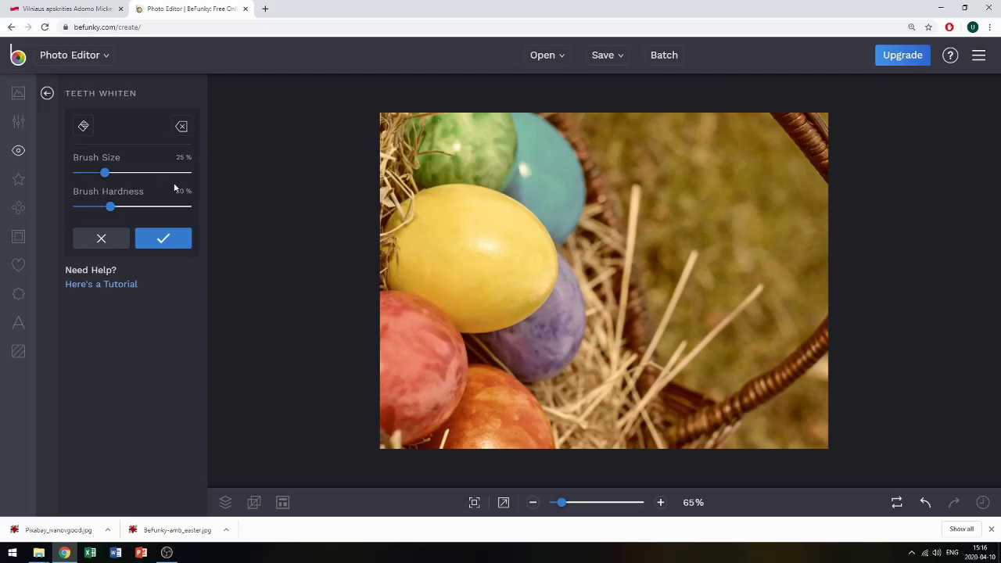
pyautogui.moveTo(105, 172); pyautogui.dragTo(133, 174)
pyautogui.moveTo(481, 234)
pyautogui.mouseDown()
pyautogui.moveTo(431, 244)
pyautogui.moveTo(503, 241)
pyautogui.moveTo(491, 277)
pyautogui.moveTo(536, 250)
pyautogui.moveTo(513, 291)
pyautogui.moveTo(422, 258)
pyautogui.moveTo(437, 201)
pyautogui.moveTo(437, 222)
pyautogui.moveTo(396, 241)
pyautogui.mouseUp()
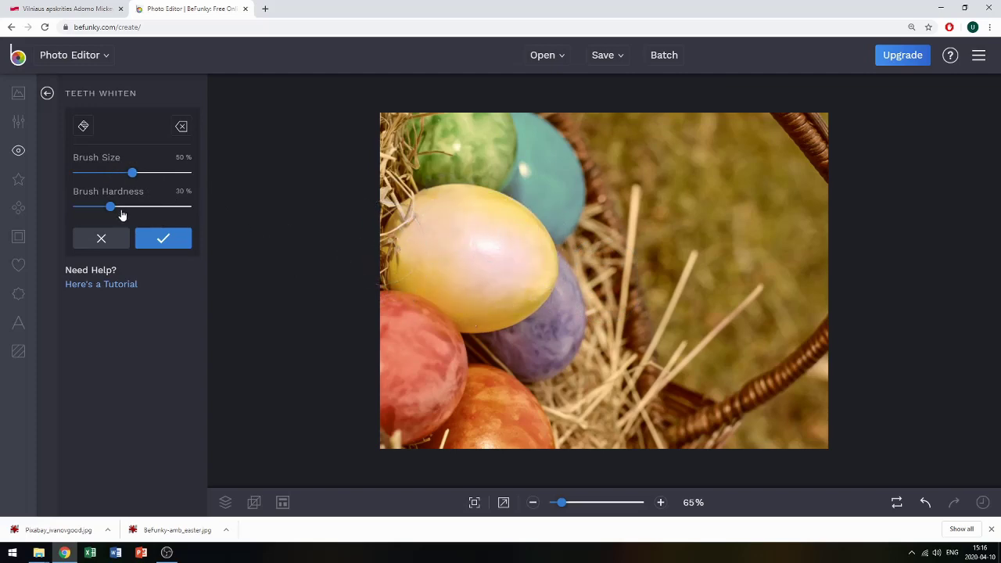
pyautogui.moveTo(114, 213); pyautogui.dragTo(157, 211)
pyautogui.moveTo(415, 233)
pyautogui.mouseDown()
pyautogui.moveTo(451, 230)
pyautogui.moveTo(418, 258)
pyautogui.moveTo(422, 268)
pyautogui.moveTo(475, 270)
pyautogui.moveTo(441, 281)
pyautogui.moveTo(540, 312)
pyautogui.moveTo(492, 316)
pyautogui.moveTo(519, 273)
pyautogui.moveTo(465, 224)
pyautogui.moveTo(489, 220)
pyautogui.moveTo(534, 239)
pyautogui.moveTo(496, 220)
pyautogui.moveTo(423, 218)
pyautogui.moveTo(406, 250)
pyautogui.moveTo(448, 281)
pyautogui.moveTo(500, 272)
pyautogui.moveTo(514, 249)
pyautogui.moveTo(492, 221)
pyautogui.moveTo(520, 236)
pyautogui.moveTo(531, 280)
pyautogui.moveTo(471, 316)
pyautogui.moveTo(530, 290)
pyautogui.moveTo(488, 323)
pyautogui.mouseUp()
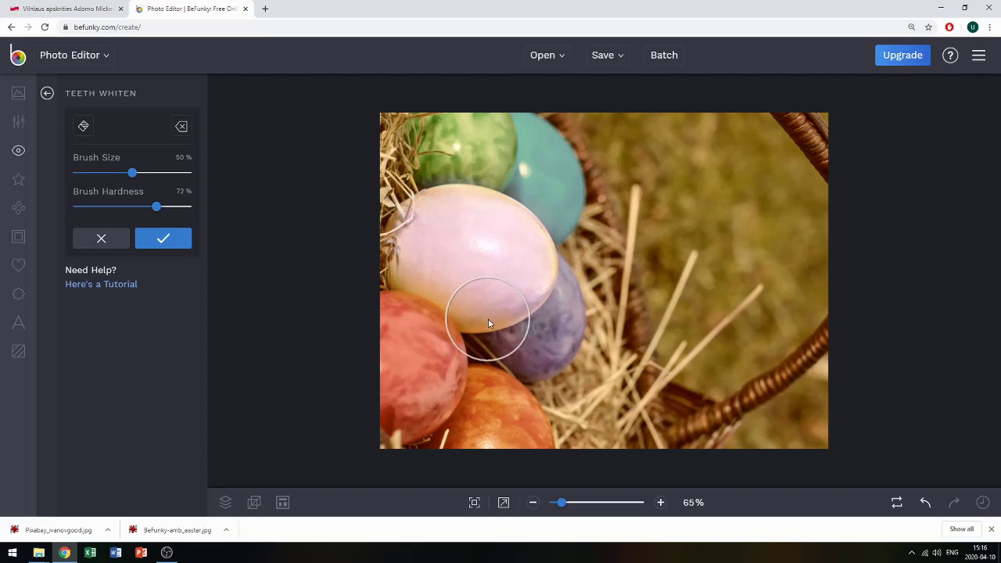
pyautogui.click(144, 239)
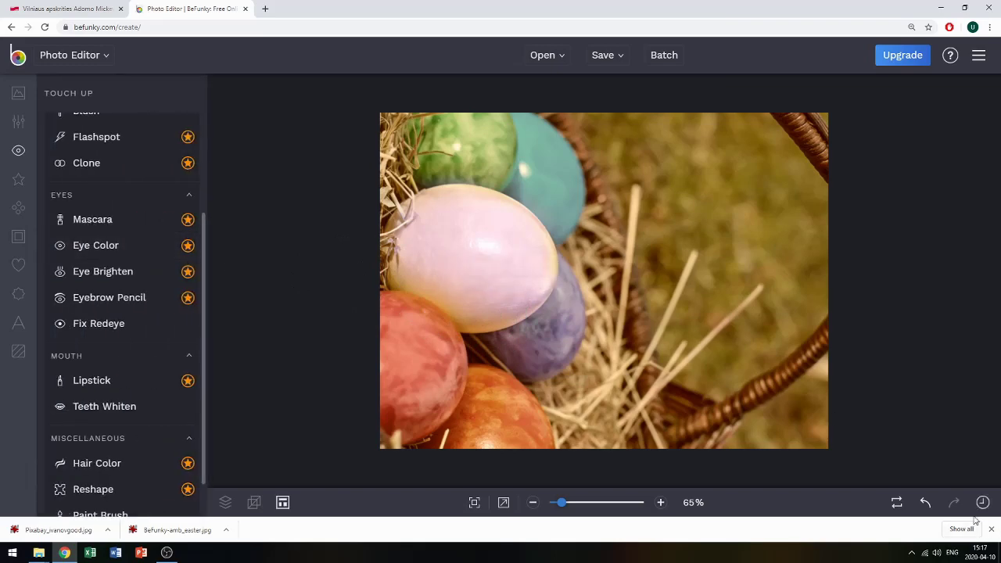
pyautogui.click(927, 509)
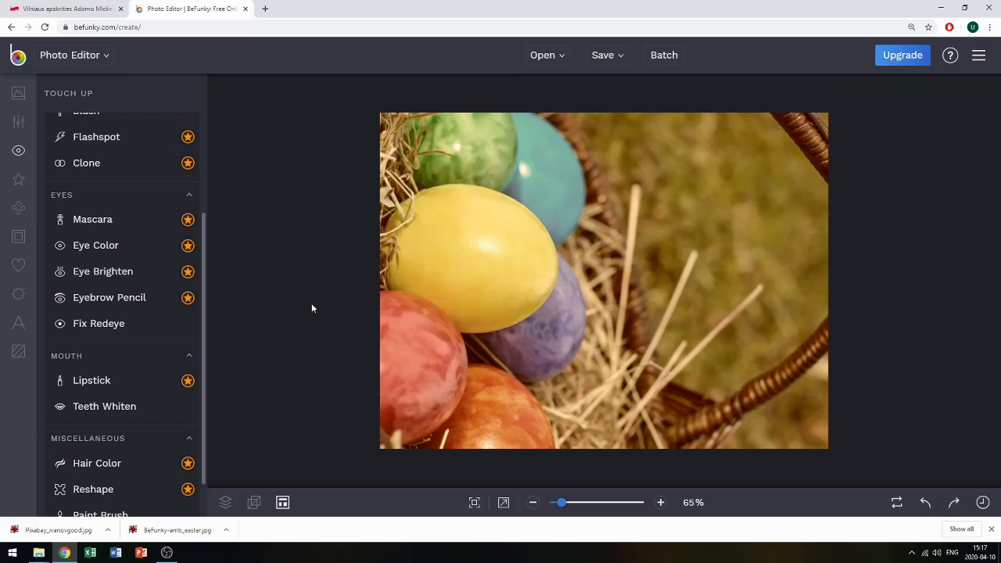
# - Apply the Cross Process 1 effect to the photo
pyautogui.click(17, 181)
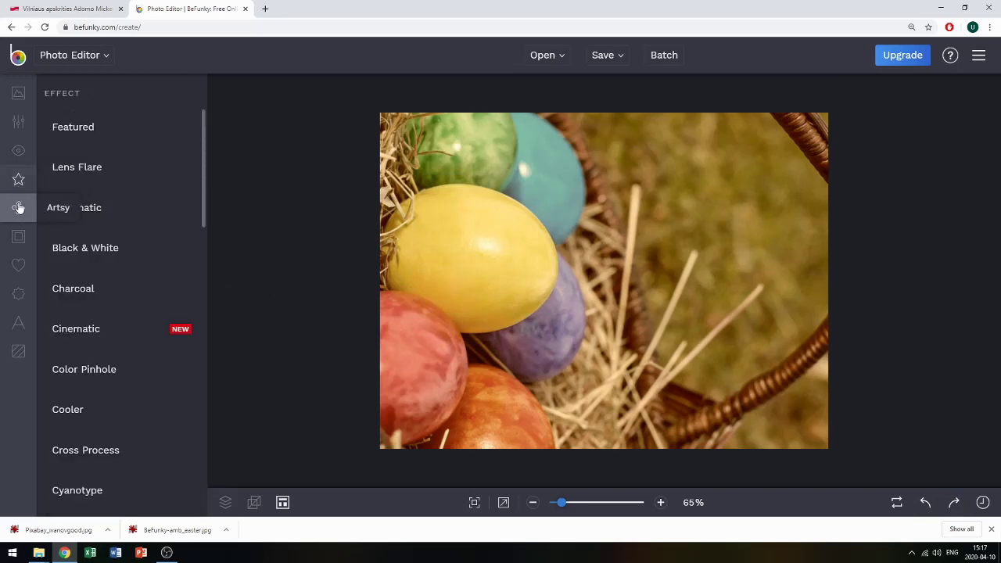
pyautogui.click(19, 207)
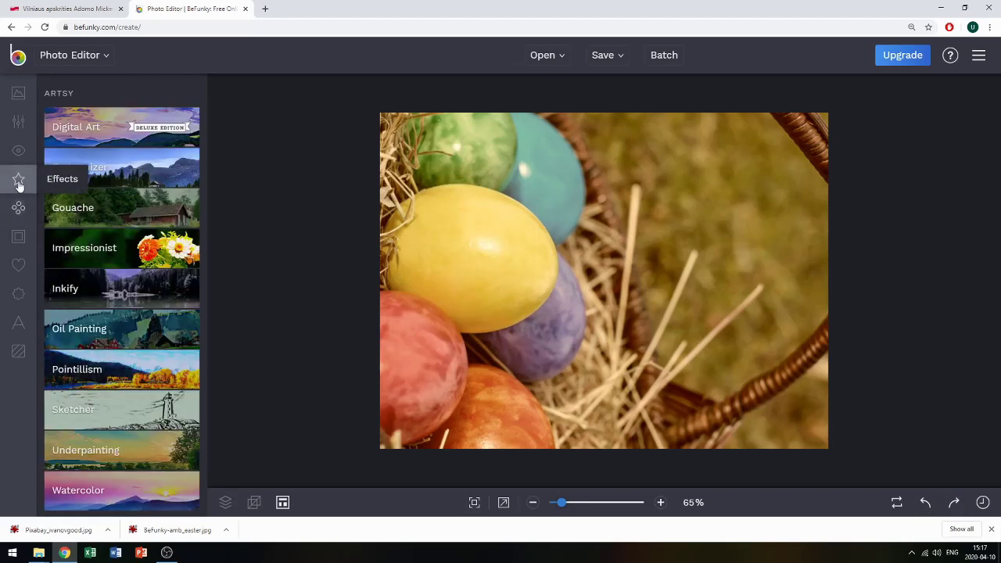
pyautogui.click(18, 182)
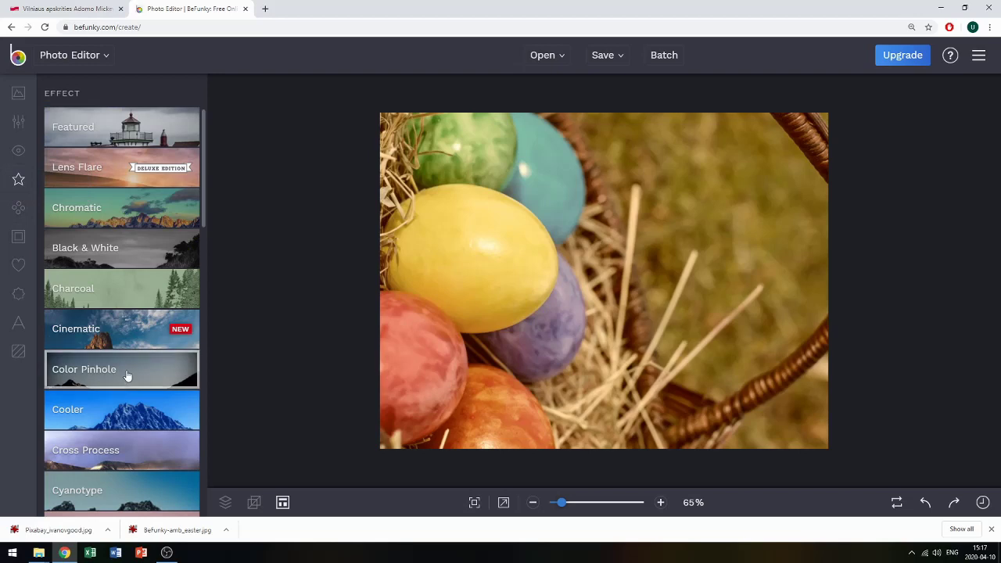
pyautogui.click(118, 451)
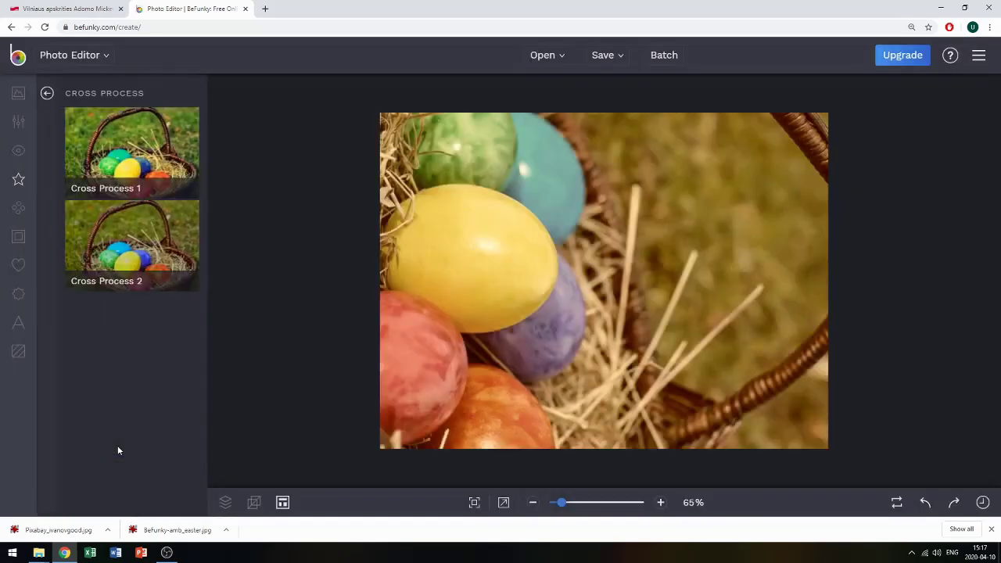
pyautogui.click(146, 167)
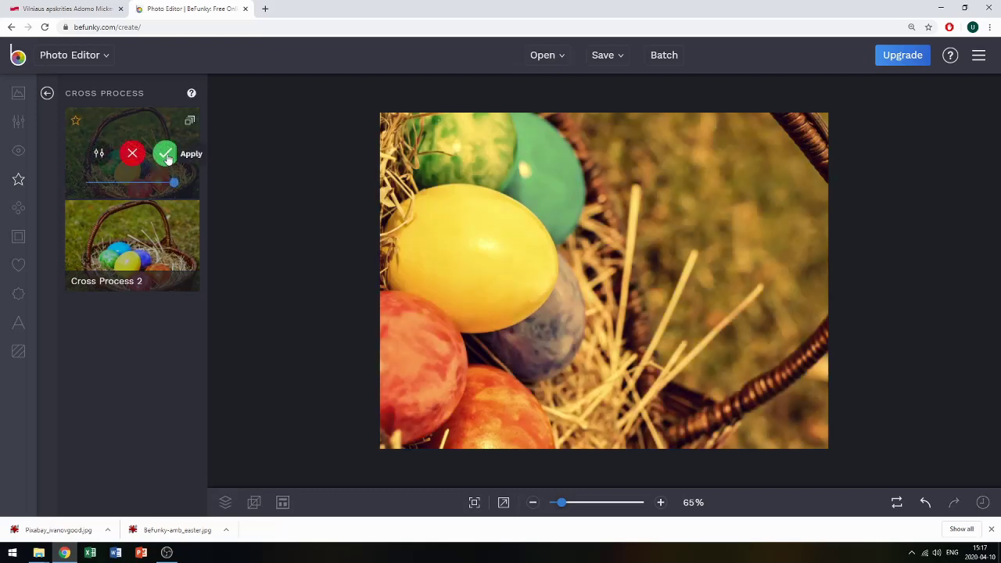
pyautogui.click(166, 155)
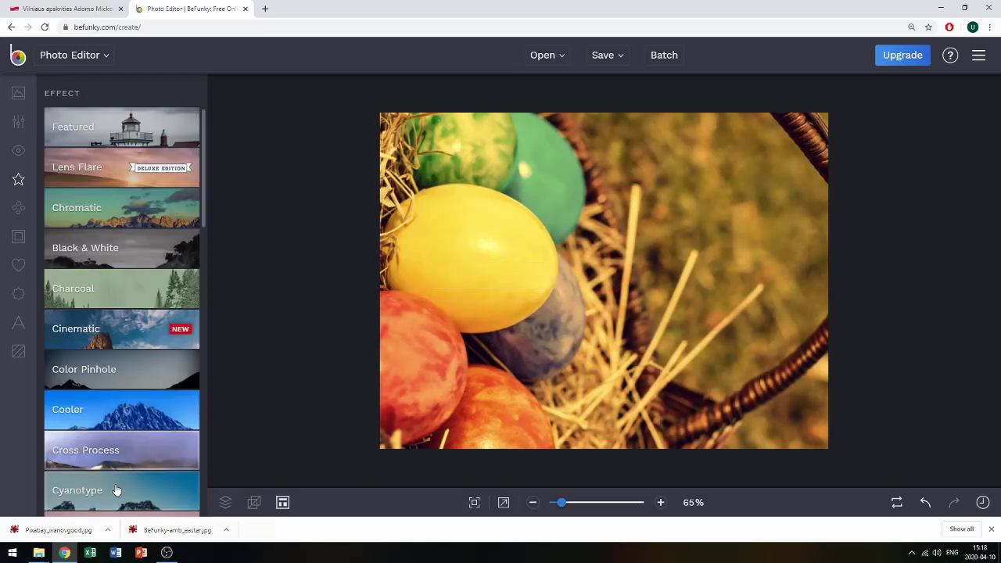
# - Add the Decorative 1 frame to the photo and set its opacity to 77%
pyautogui.click(114, 491)
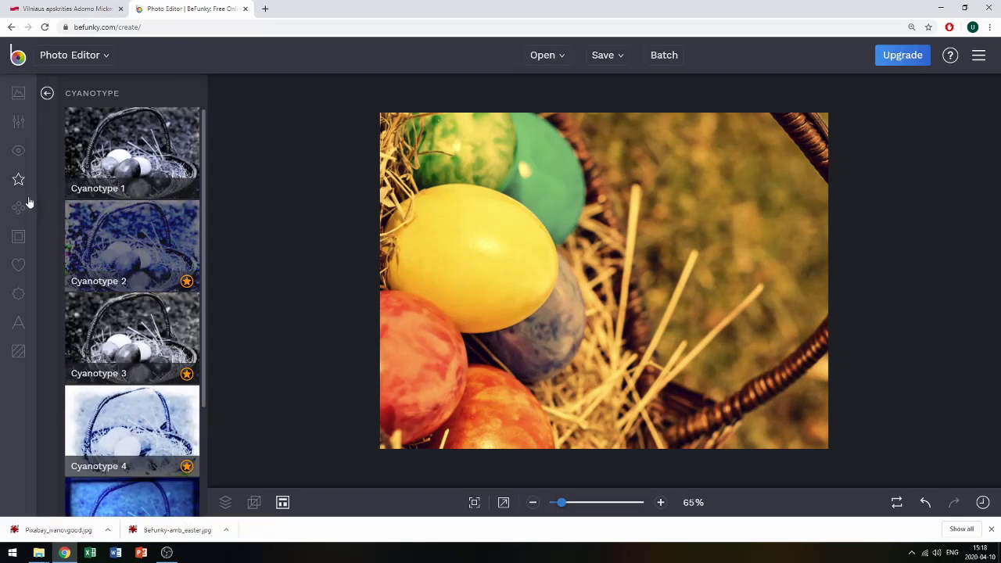
pyautogui.click(18, 237)
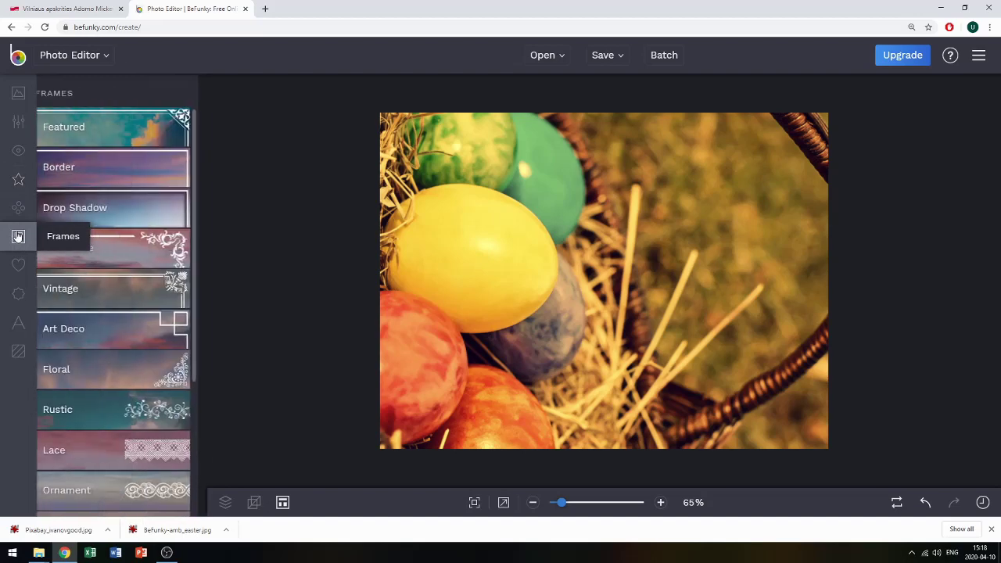
pyautogui.click(130, 248)
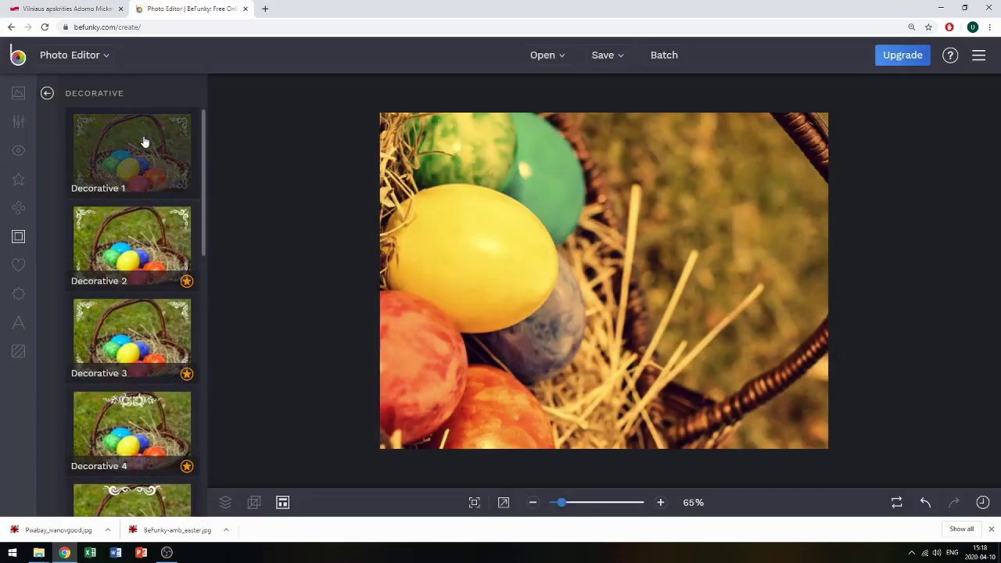
pyautogui.click(143, 139)
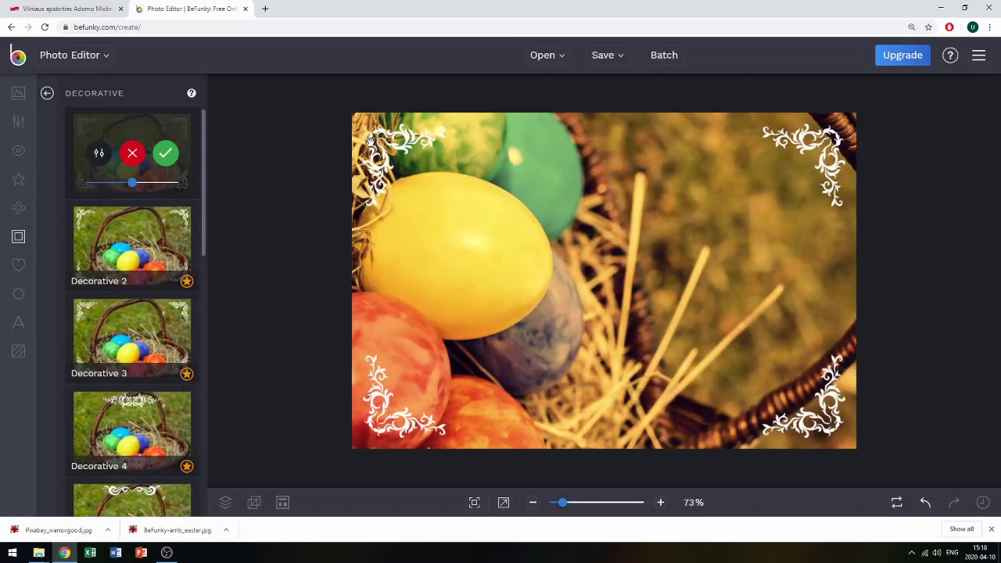
pyautogui.click(100, 156)
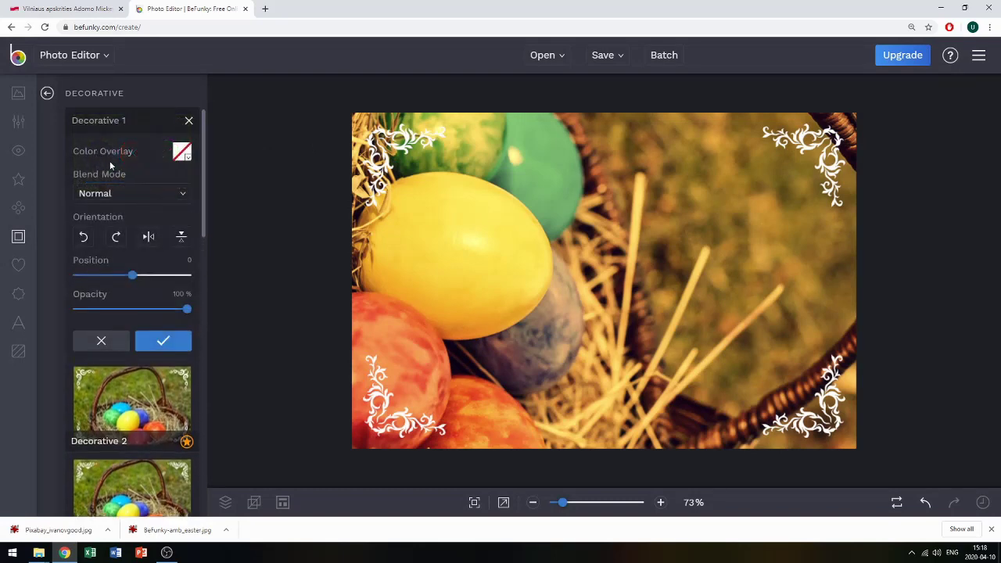
pyautogui.moveTo(186, 311); pyautogui.dragTo(162, 310)
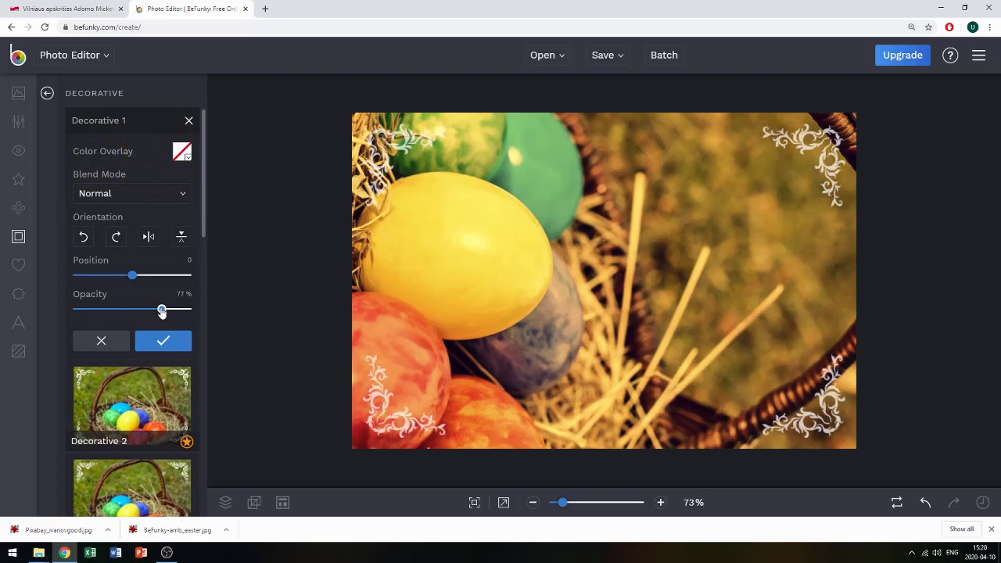
# - Give the frame the color overlay FFF77D, sampled from the yellow egg, and apply the frame
pyautogui.click(183, 156)
pyautogui.moveTo(269, 206); pyautogui.dragTo(268, 255)
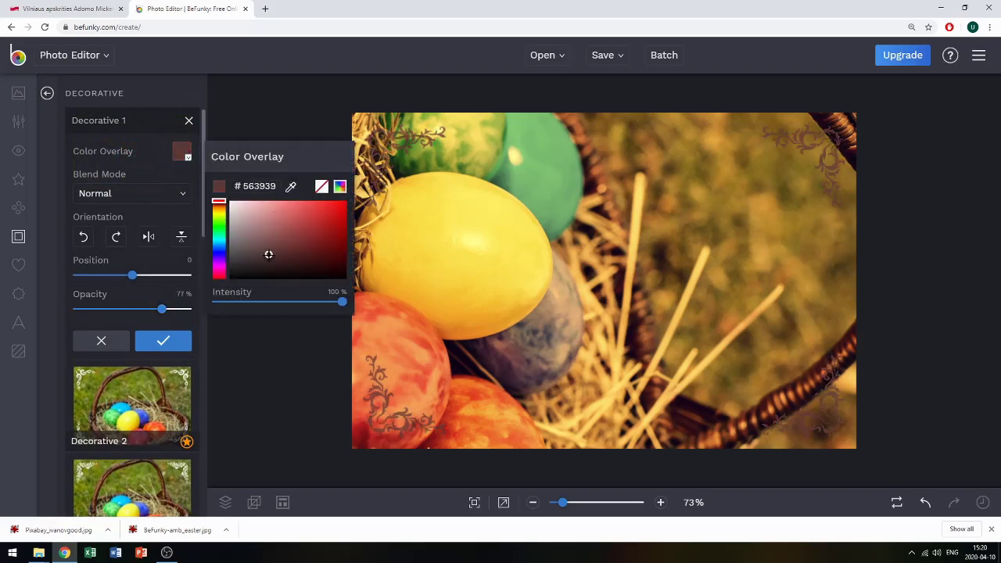
pyautogui.moveTo(220, 230)
pyautogui.mouseDown()
pyautogui.moveTo(219, 263)
pyautogui.moveTo(219, 217)
pyautogui.moveTo(326, 221)
pyautogui.mouseUp()
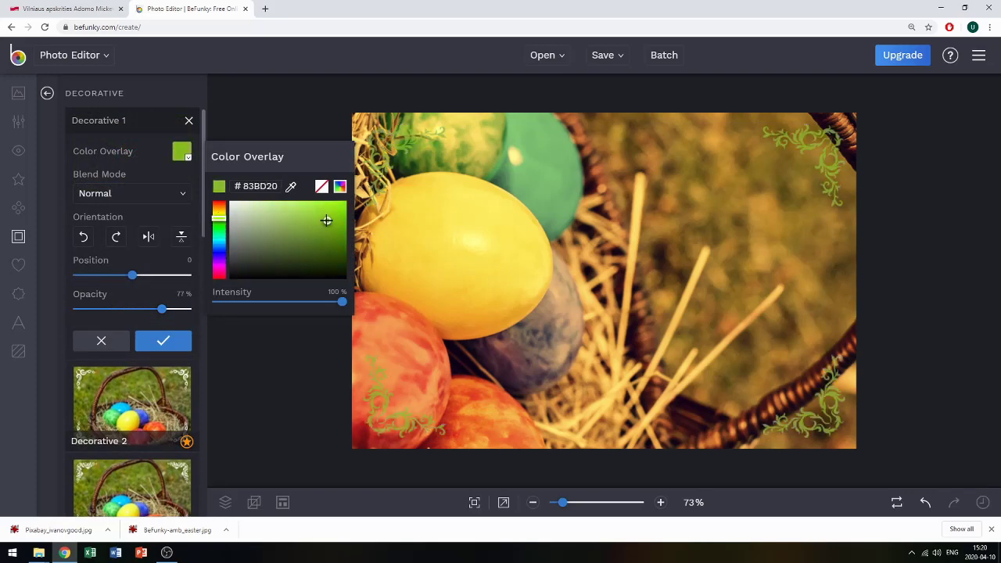
pyautogui.click(291, 190)
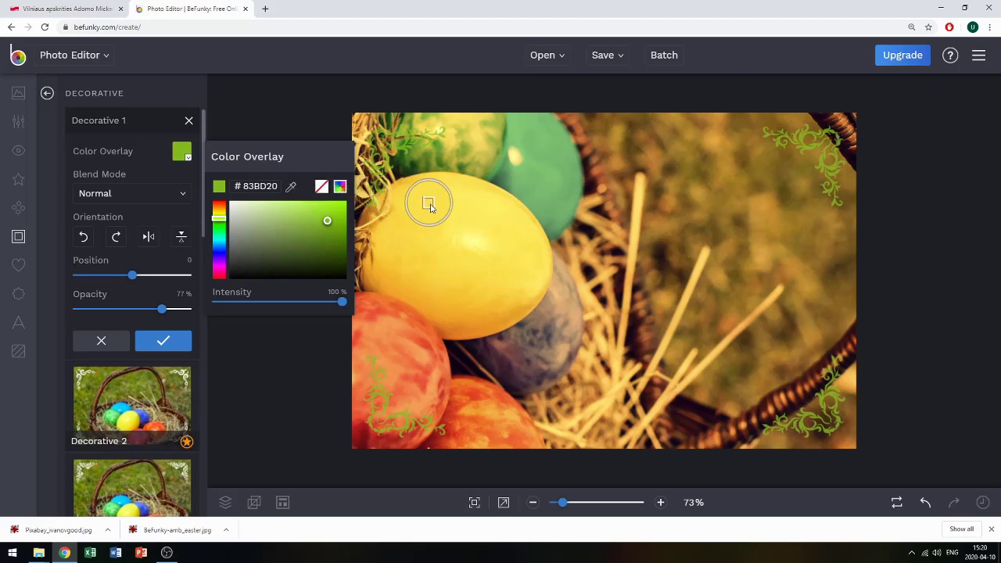
pyautogui.click(478, 248)
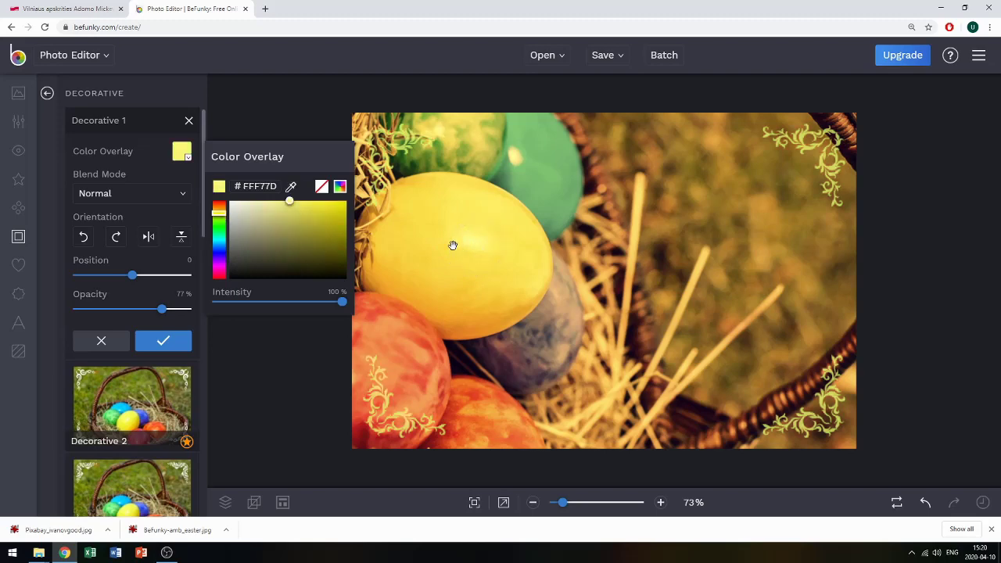
pyautogui.click(185, 160)
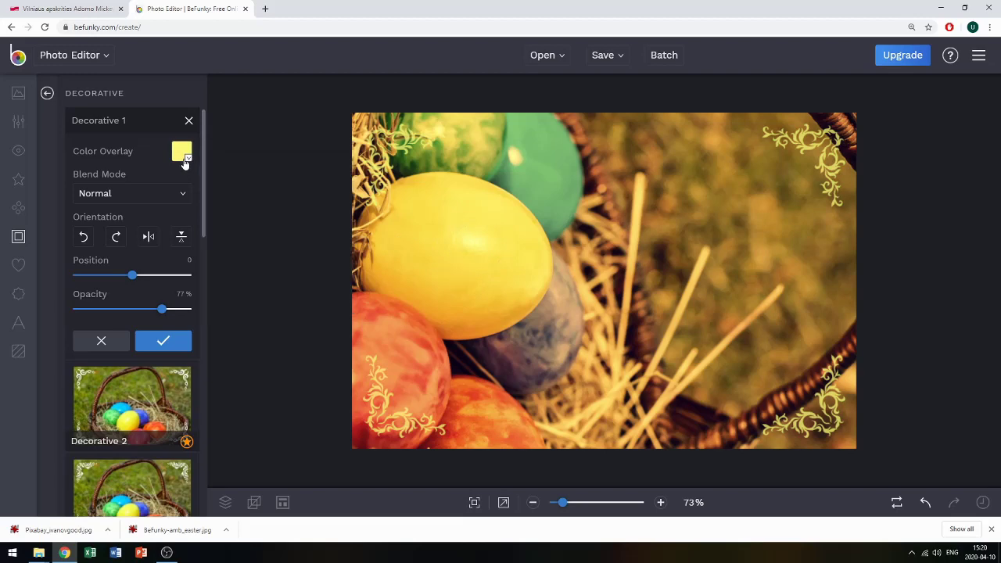
pyautogui.click(164, 341)
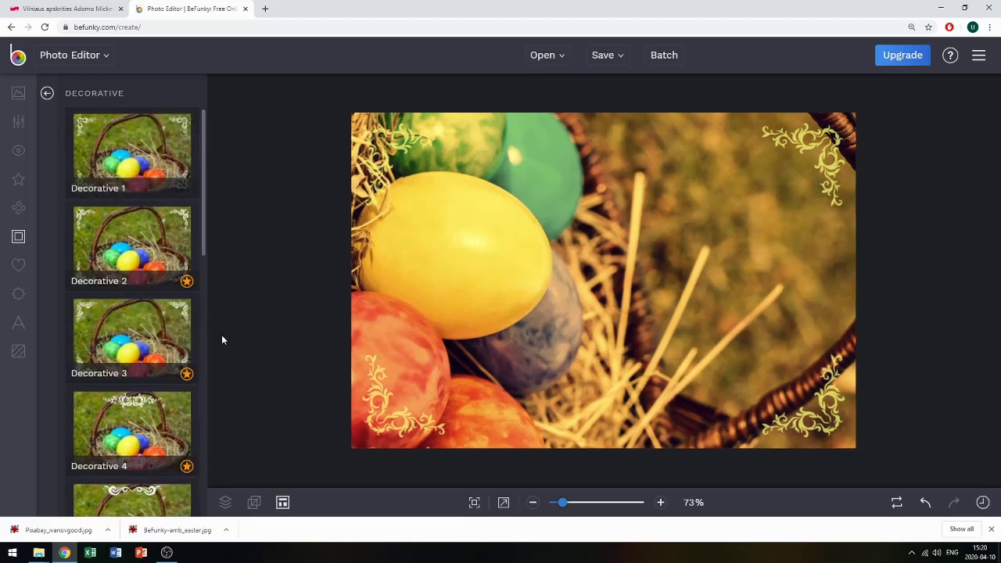
# - Apply the Circular 1 overlay with its circle moved over the eggs, and revert it through the history
pyautogui.click(13, 296)
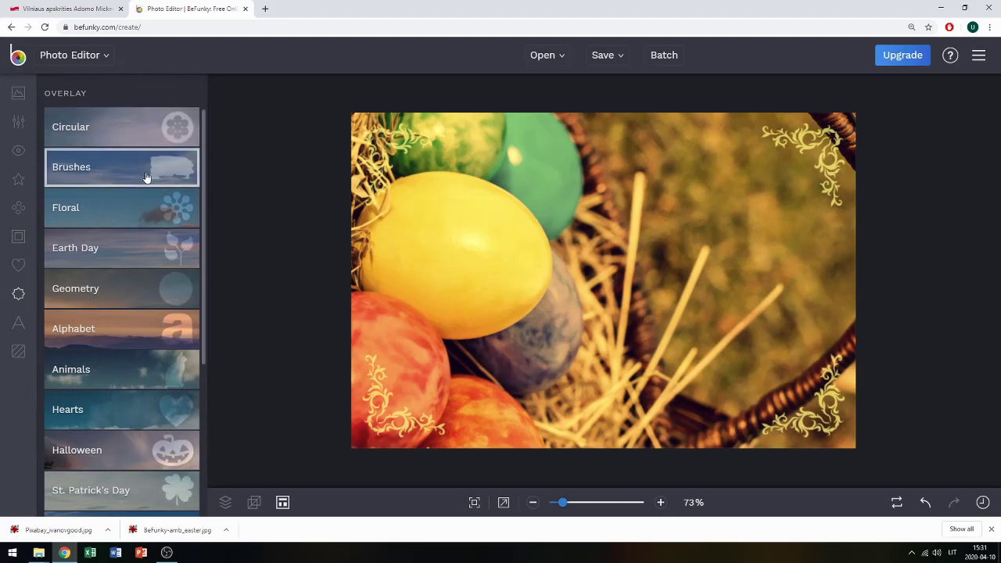
pyautogui.click(139, 135)
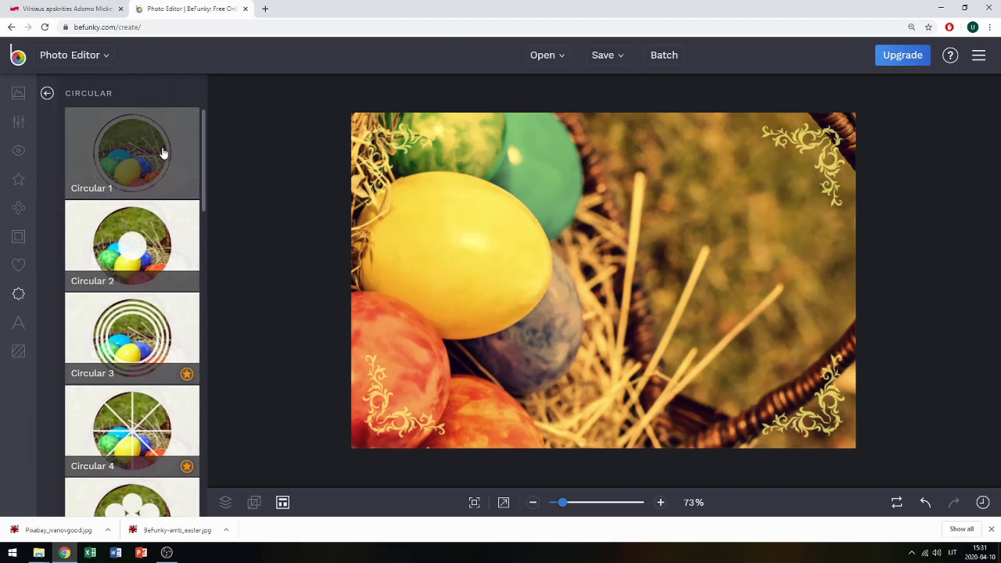
pyautogui.click(157, 169)
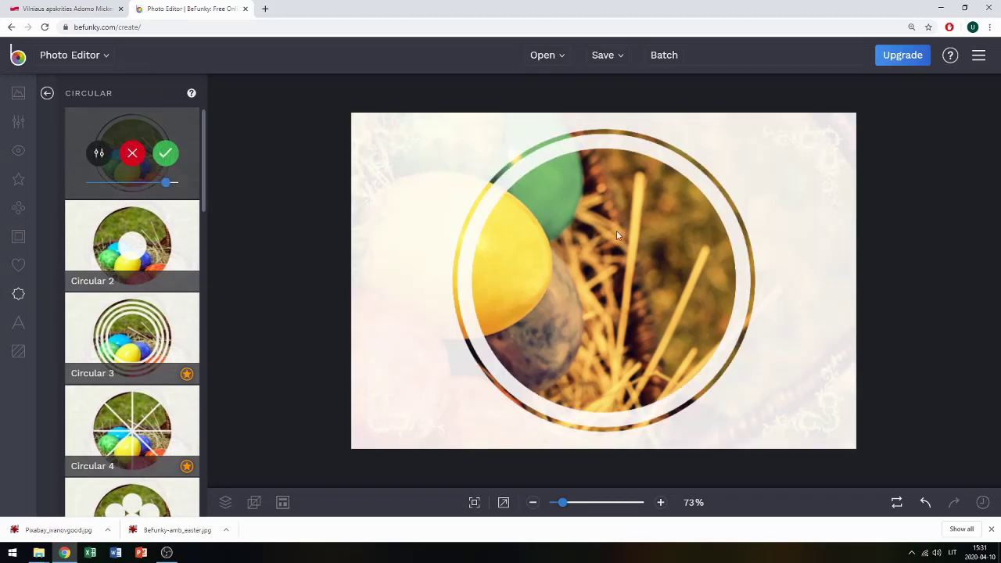
pyautogui.moveTo(625, 252); pyautogui.dragTo(520, 246)
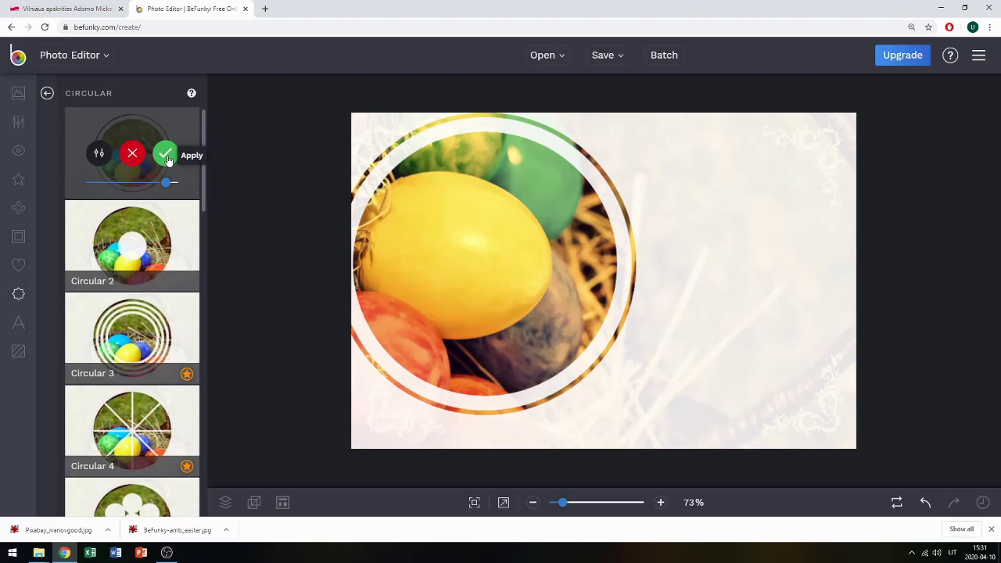
pyautogui.click(165, 156)
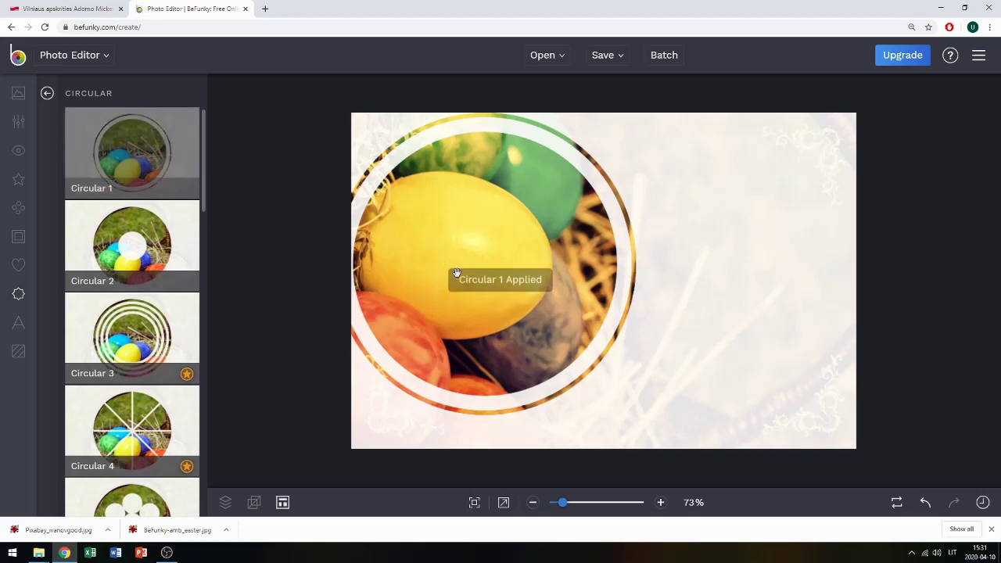
pyautogui.click(983, 503)
pyautogui.click(914, 453)
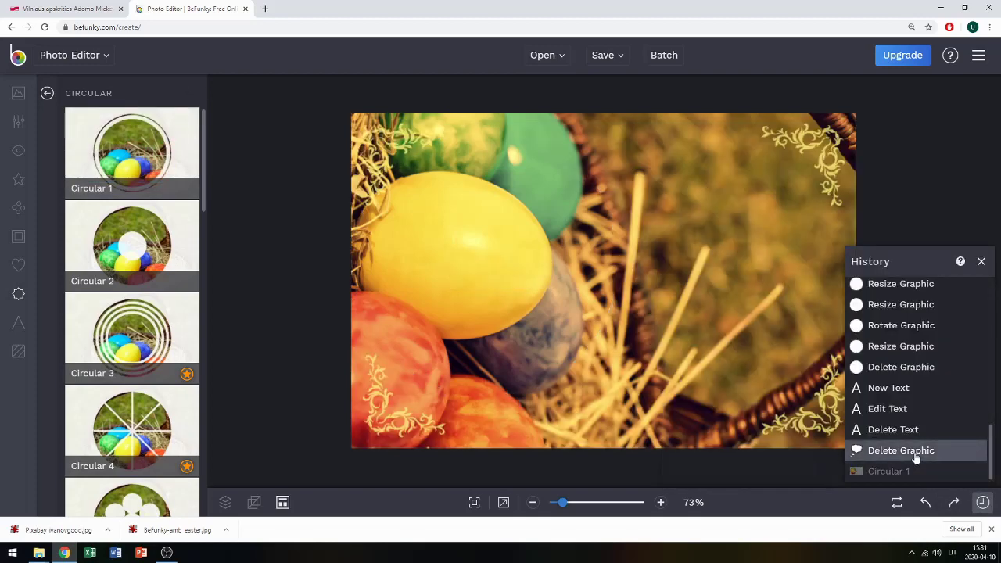
# - Add a white circle graphic near the photo's lower edge beside the orange egg, shaped and tilted like an egg
pyautogui.click(20, 271)
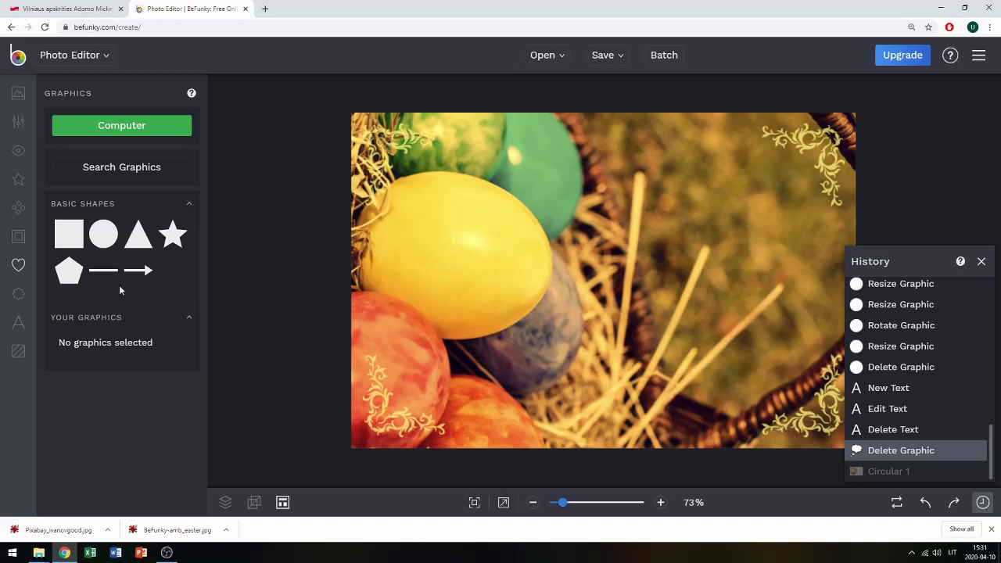
pyautogui.click(981, 261)
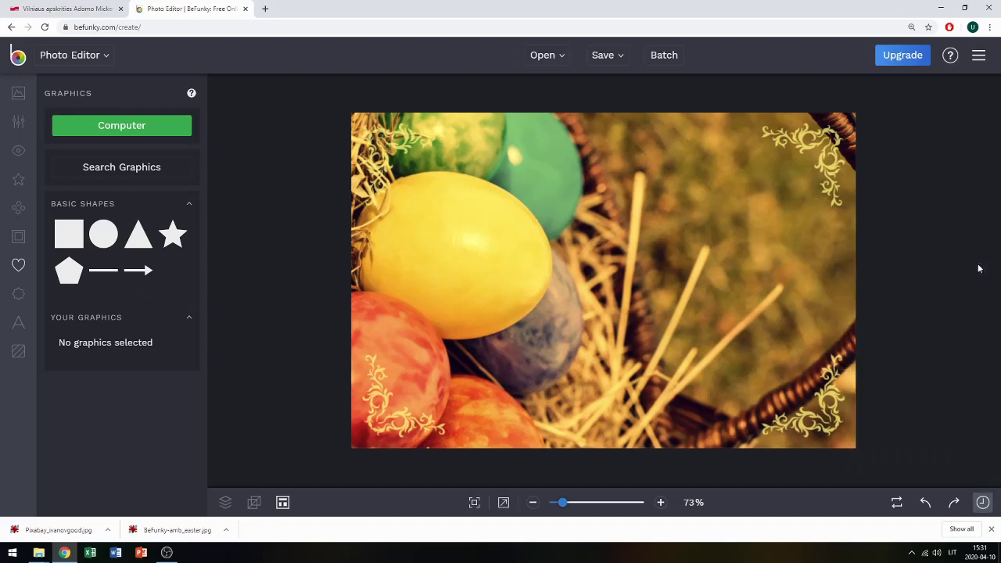
pyautogui.moveTo(103, 235); pyautogui.dragTo(540, 354)
pyautogui.moveTo(630, 266); pyautogui.dragTo(594, 302)
pyautogui.moveTo(520, 300)
pyautogui.mouseDown()
pyautogui.moveTo(520, 351)
pyautogui.moveTo(522, 314)
pyautogui.moveTo(499, 307)
pyautogui.moveTo(547, 311)
pyautogui.moveTo(506, 299)
pyautogui.mouseUp()
pyautogui.moveTo(525, 346); pyautogui.dragTo(578, 364)
pyautogui.click(122, 366)
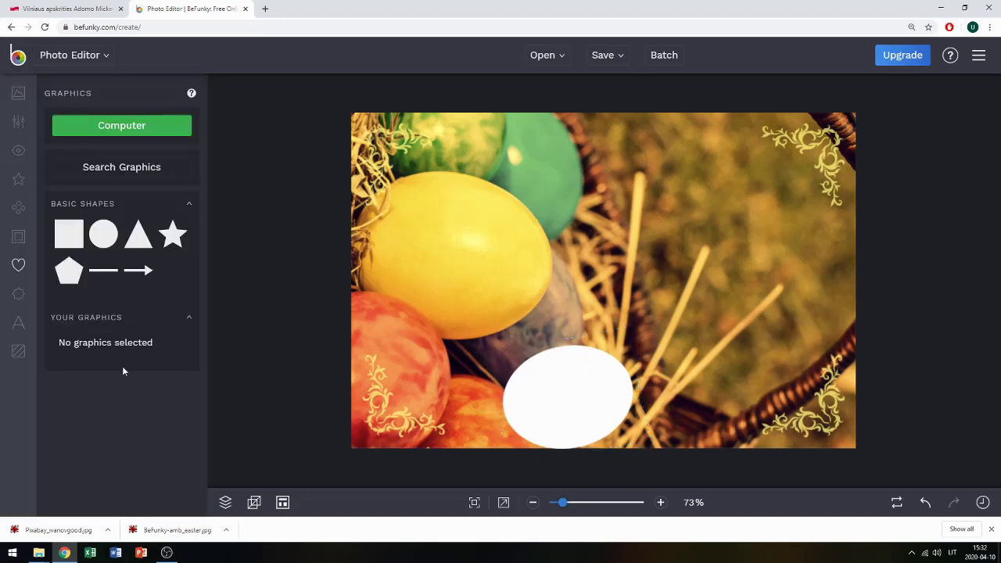
# - Load Pixabay_ivanovgood.jpg from the stockphotos folder into the image manager, and briefly view the stock image library
pyautogui.click(18, 94)
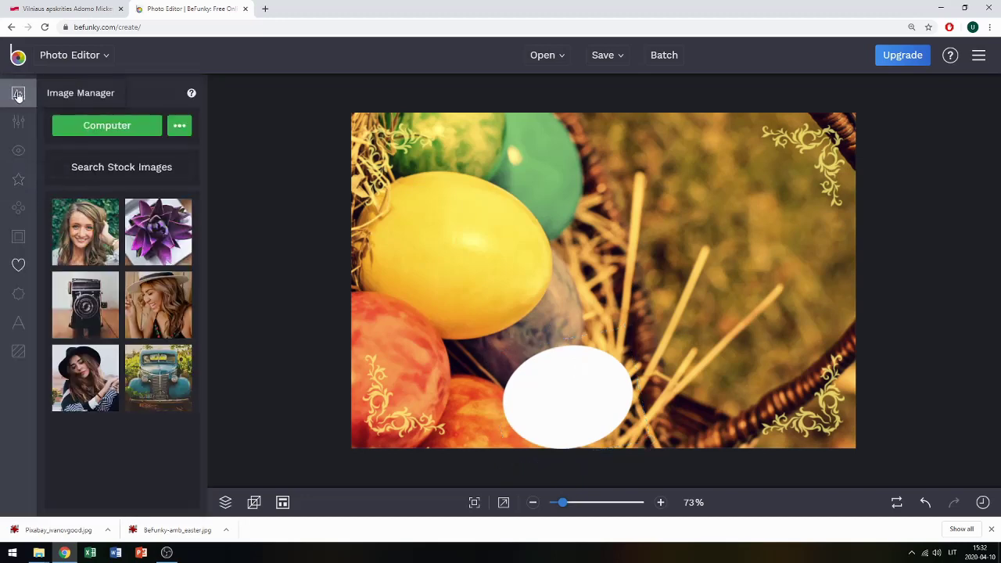
pyautogui.click(100, 130)
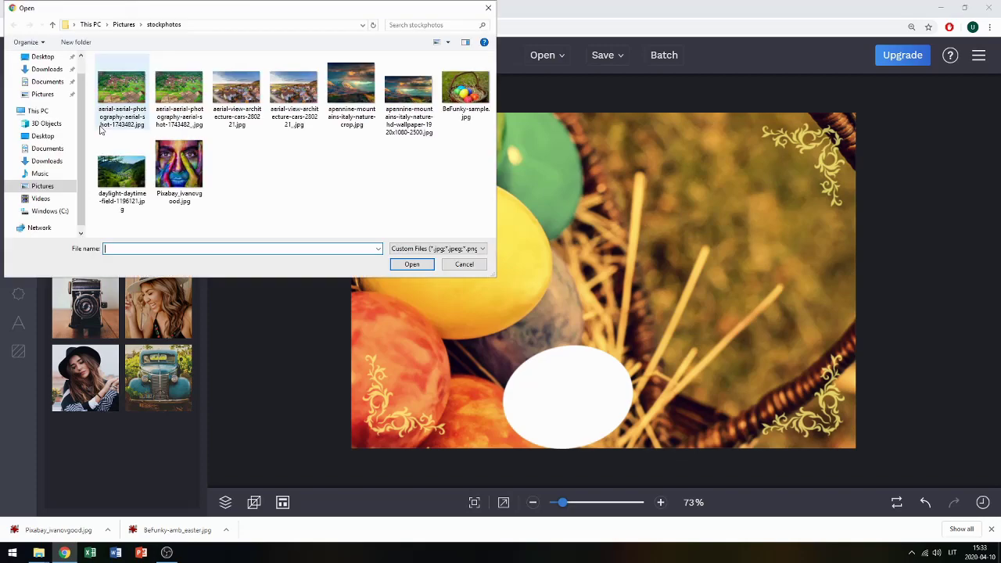
pyautogui.doubleClick(181, 168)
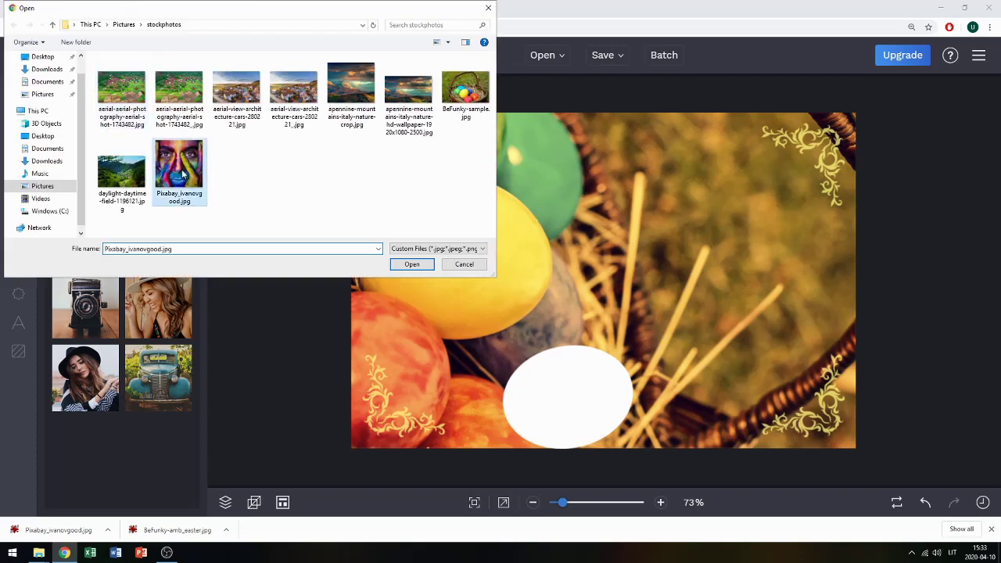
pyautogui.click(119, 174)
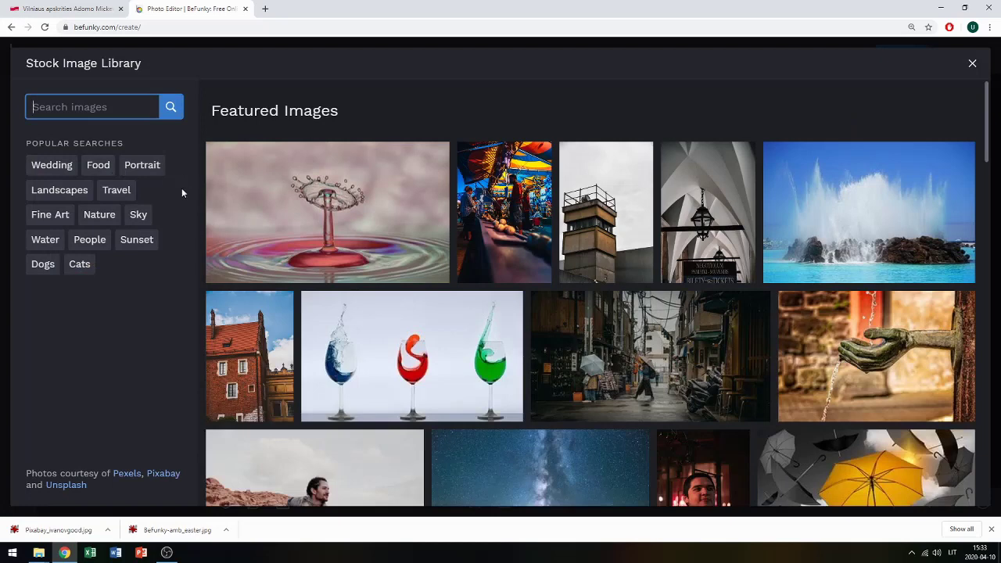
pyautogui.click(971, 64)
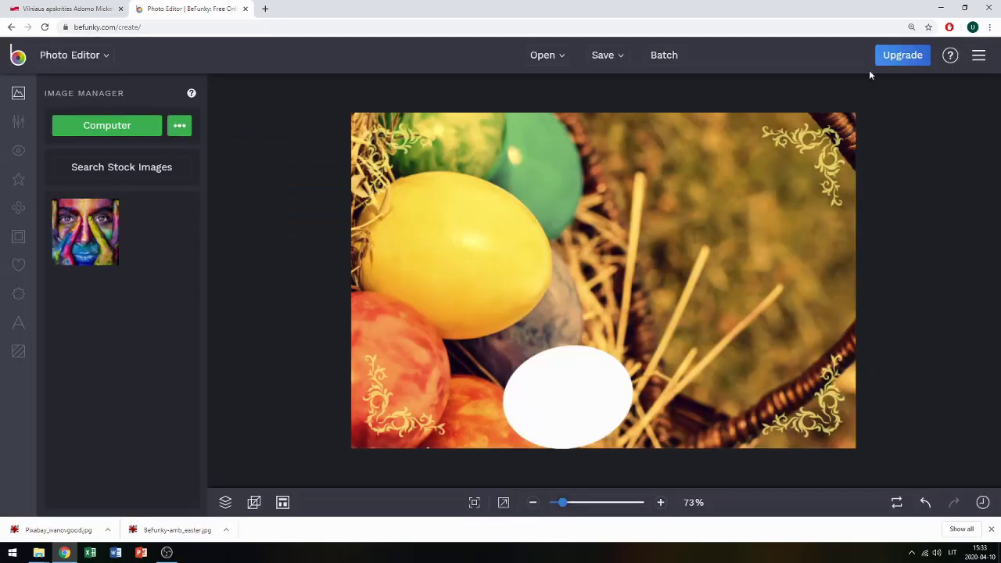
# - Fill the white egg-shaped graphic with the painted-face image and enlarge it slightly
pyautogui.rightClick(92, 235)
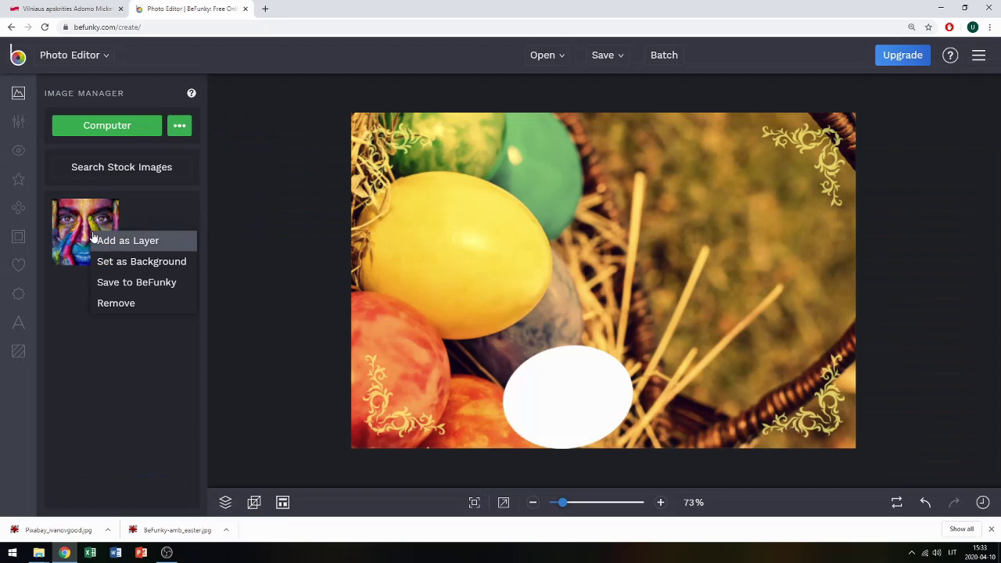
pyautogui.moveTo(86, 226); pyautogui.dragTo(574, 391)
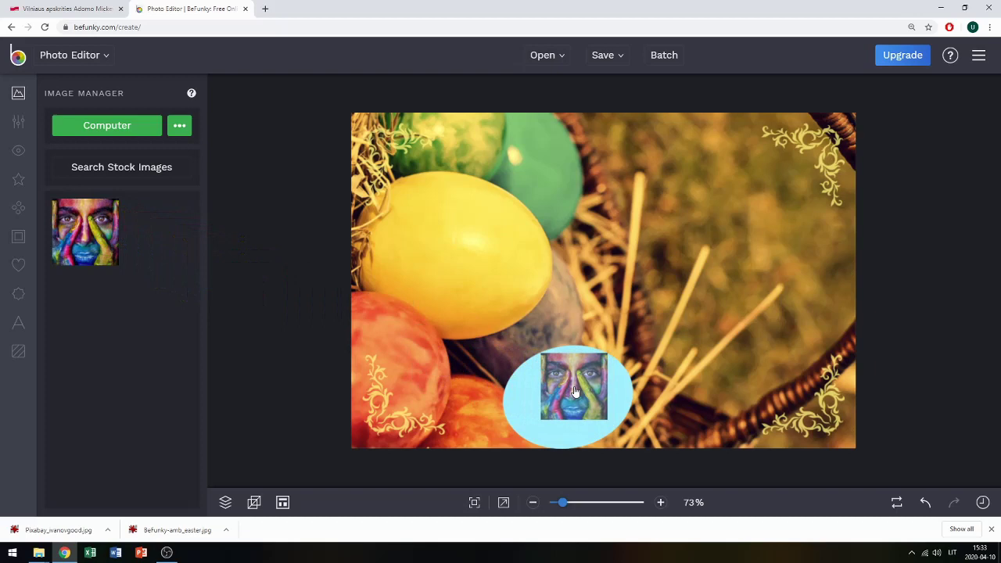
pyautogui.moveTo(574, 391); pyautogui.dragTo(575, 391)
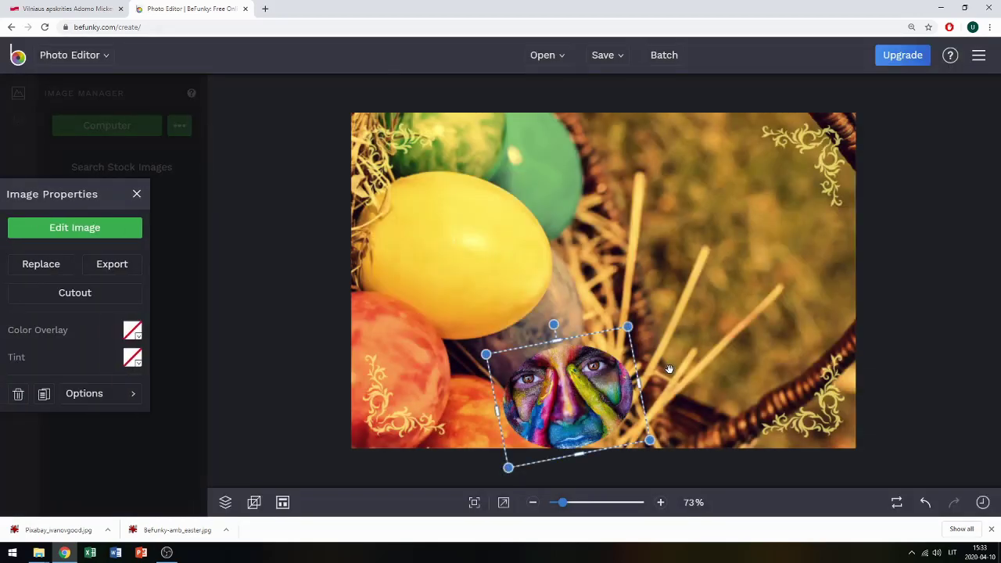
pyautogui.click(698, 351)
pyautogui.click(588, 383)
pyautogui.moveTo(486, 355); pyautogui.dragTo(478, 356)
pyautogui.click(708, 296)
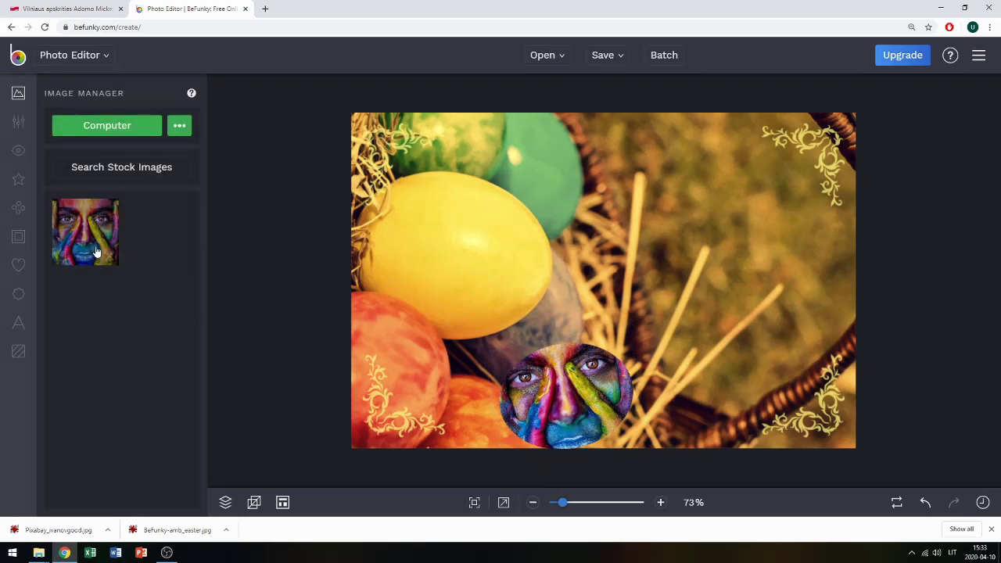
# - Add the black-outlined speech bubble and the cloud-shaped thought bubble from the library's Speech Bubbles graphics to the graphics collection
pyautogui.click(18, 265)
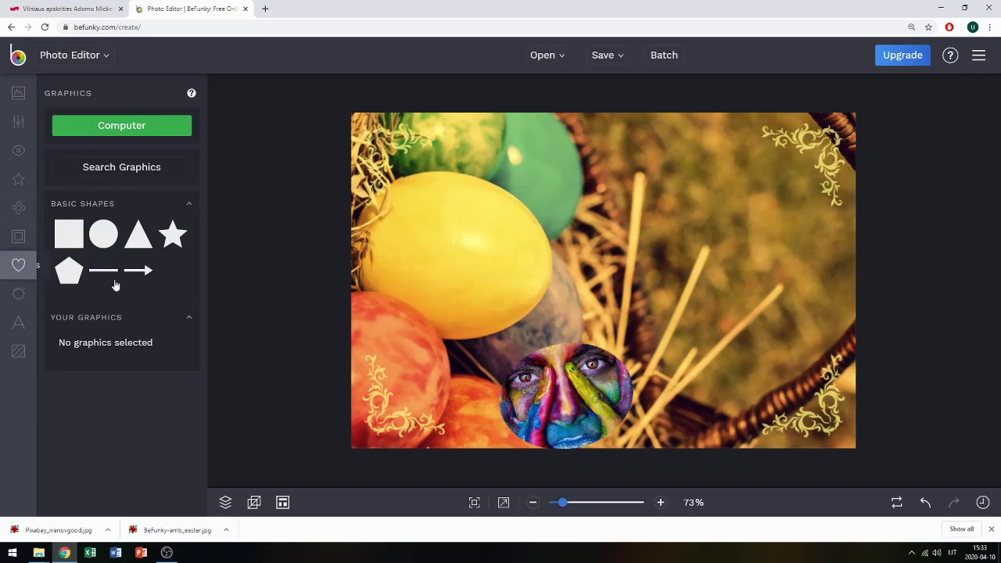
pyautogui.click(122, 168)
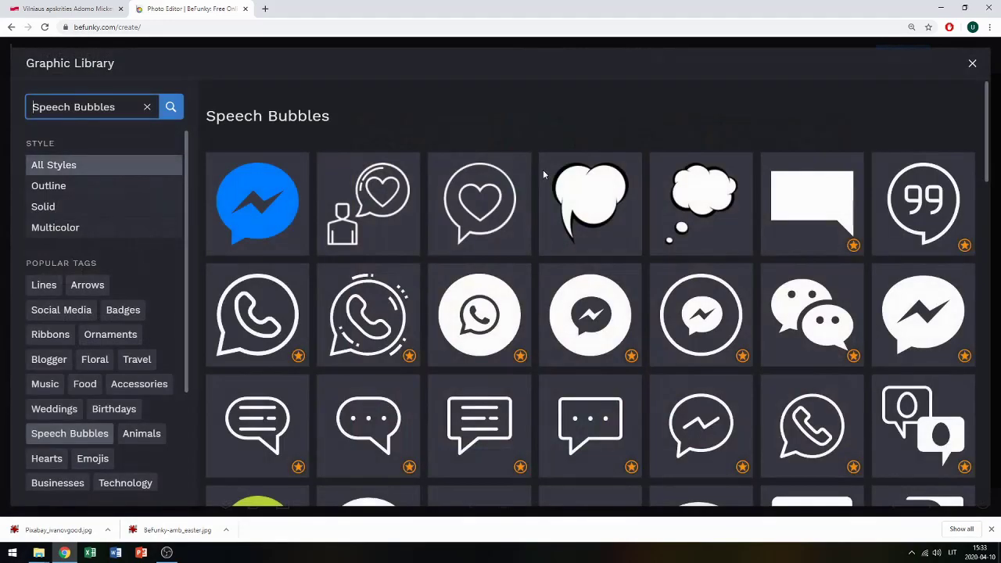
pyautogui.click(82, 435)
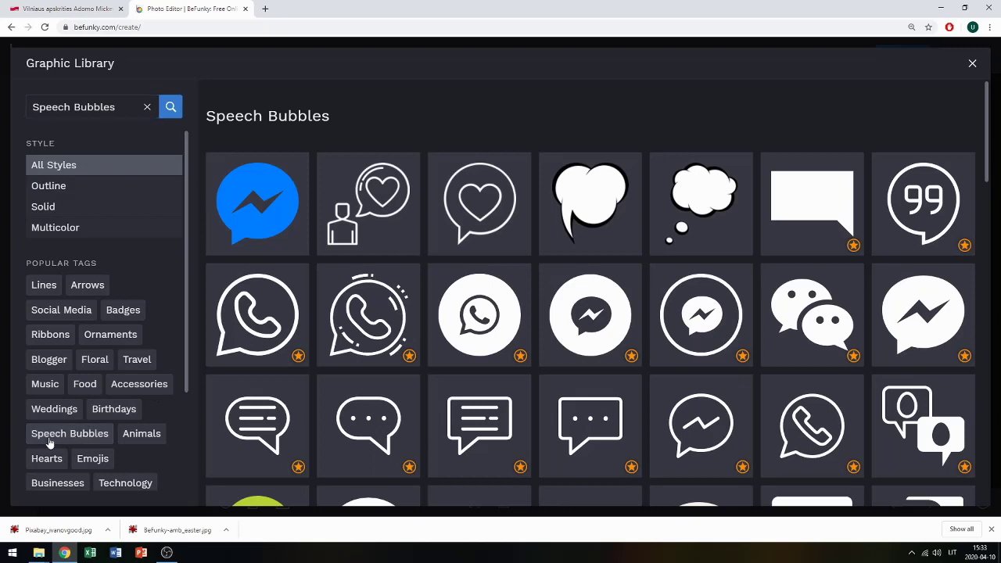
pyautogui.click(591, 204)
pyautogui.click(700, 203)
pyautogui.click(972, 64)
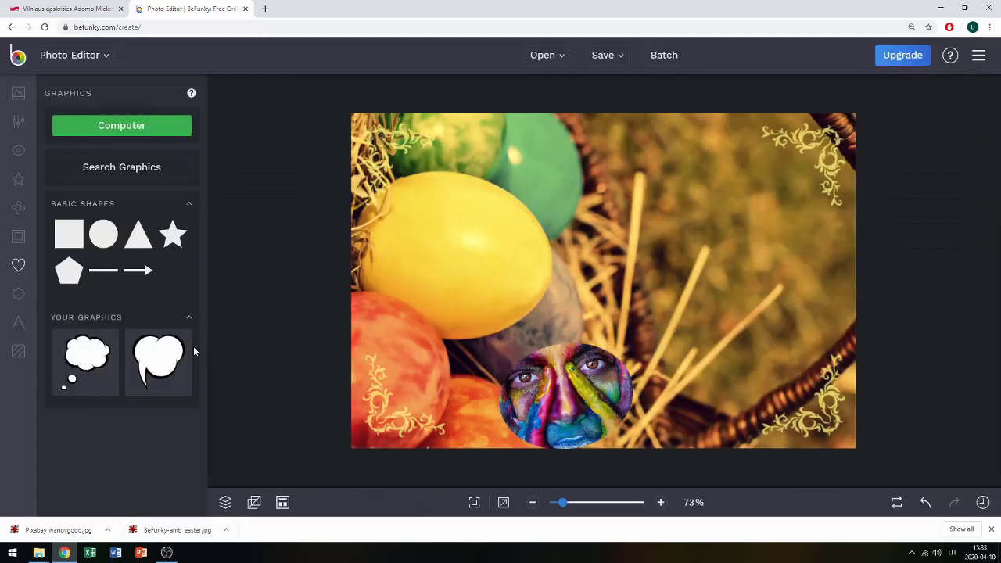
# - Place the cloud-shaped thought bubble beside the painted face, reduce and widen it, and tilt it so its tail points toward the face
pyautogui.moveTo(97, 355); pyautogui.dragTo(726, 316)
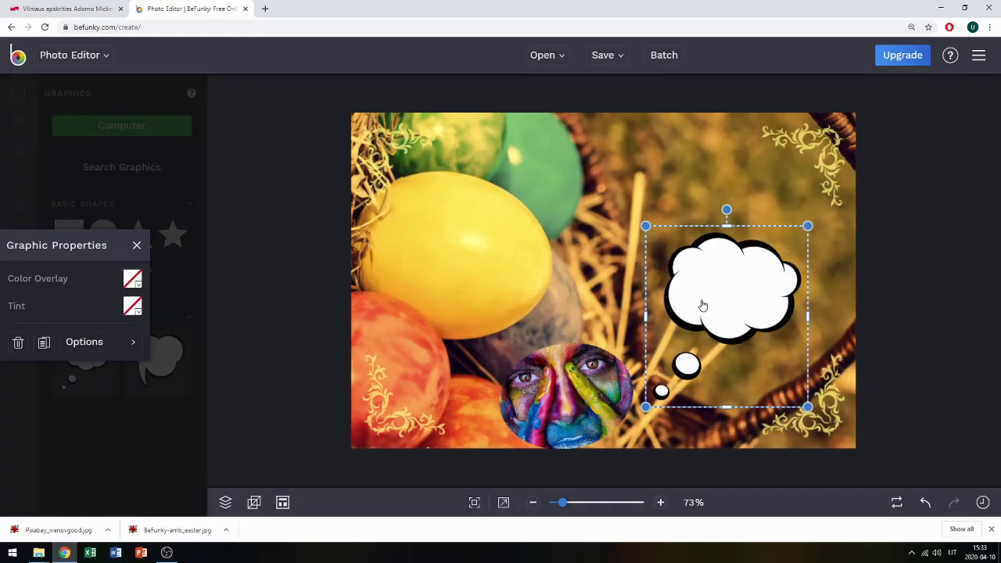
pyautogui.moveTo(721, 296)
pyautogui.mouseDown()
pyautogui.moveTo(737, 292)
pyautogui.moveTo(731, 308)
pyautogui.mouseUp()
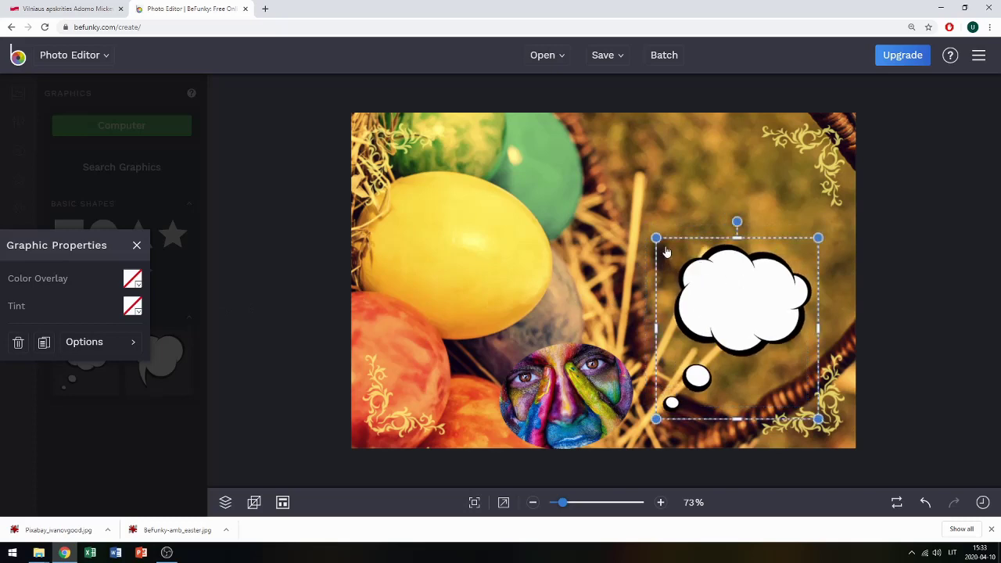
pyautogui.moveTo(656, 237); pyautogui.dragTo(684, 301)
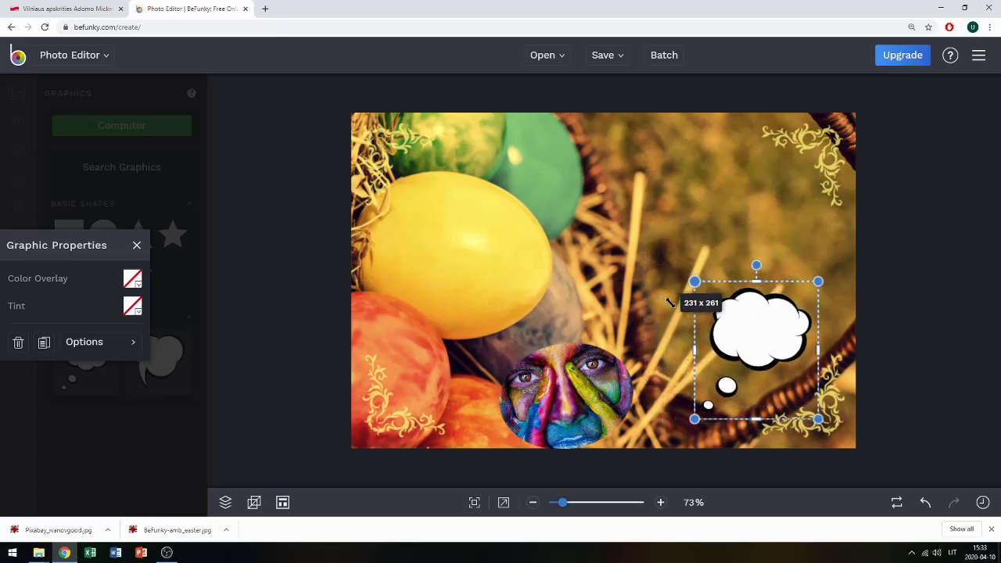
pyautogui.moveTo(753, 260); pyautogui.dragTo(726, 368)
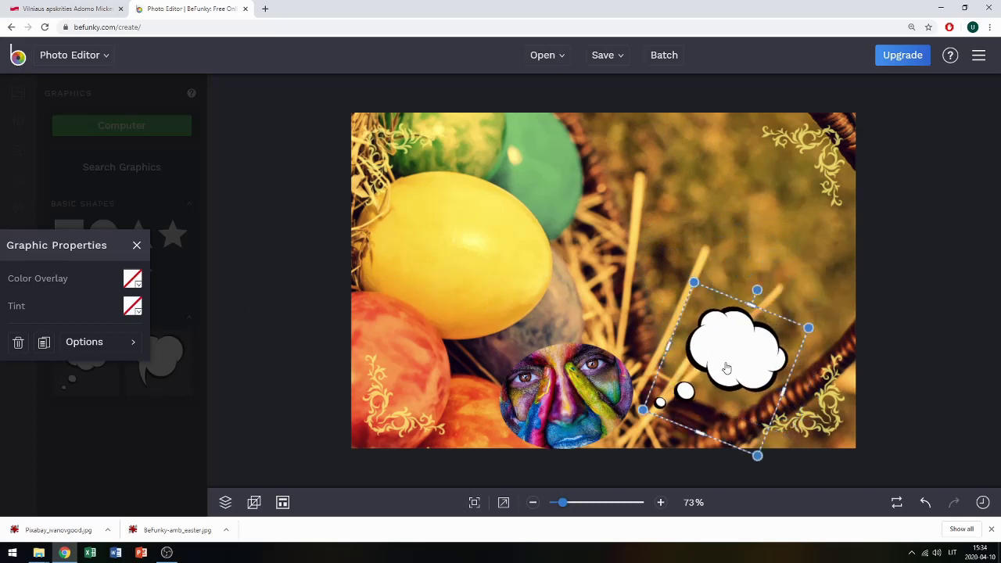
pyautogui.moveTo(786, 391); pyautogui.dragTo(813, 397)
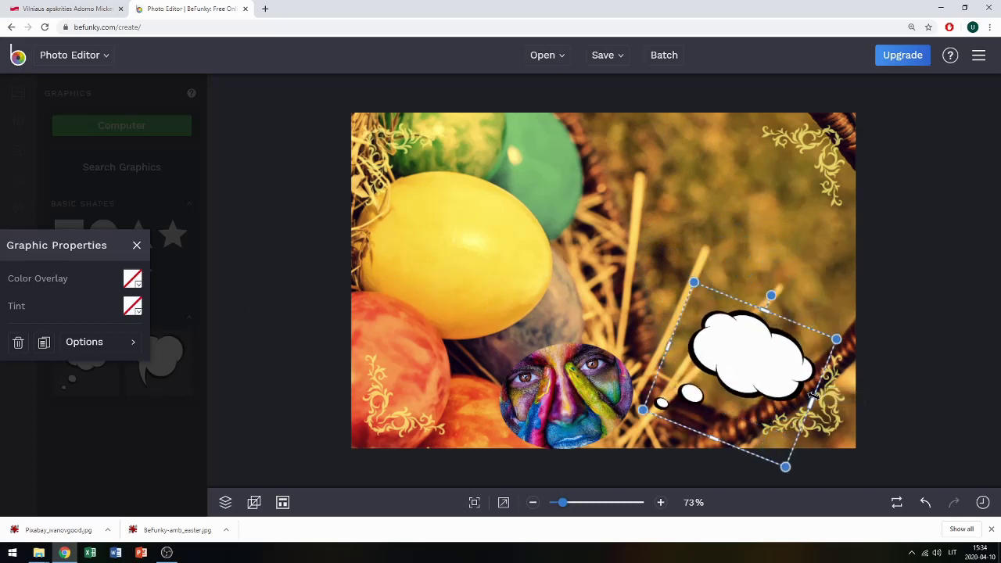
pyautogui.moveTo(771, 295); pyautogui.dragTo(746, 287)
pyautogui.moveTo(733, 354); pyautogui.dragTo(693, 327)
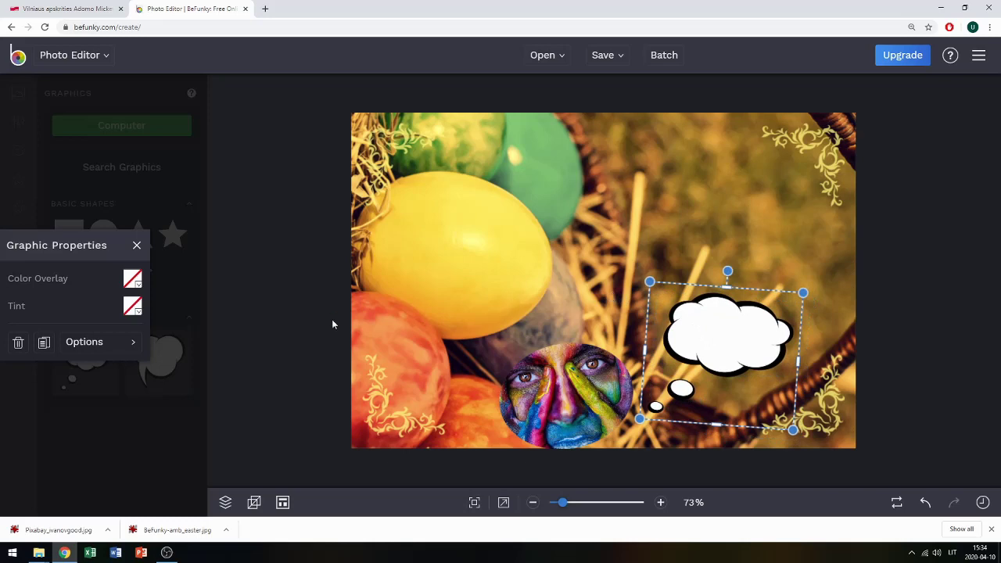
# - Tint the thought bubble yellow (#FBDE4E) by sampling the color of the yellow egg
pyautogui.click(138, 312)
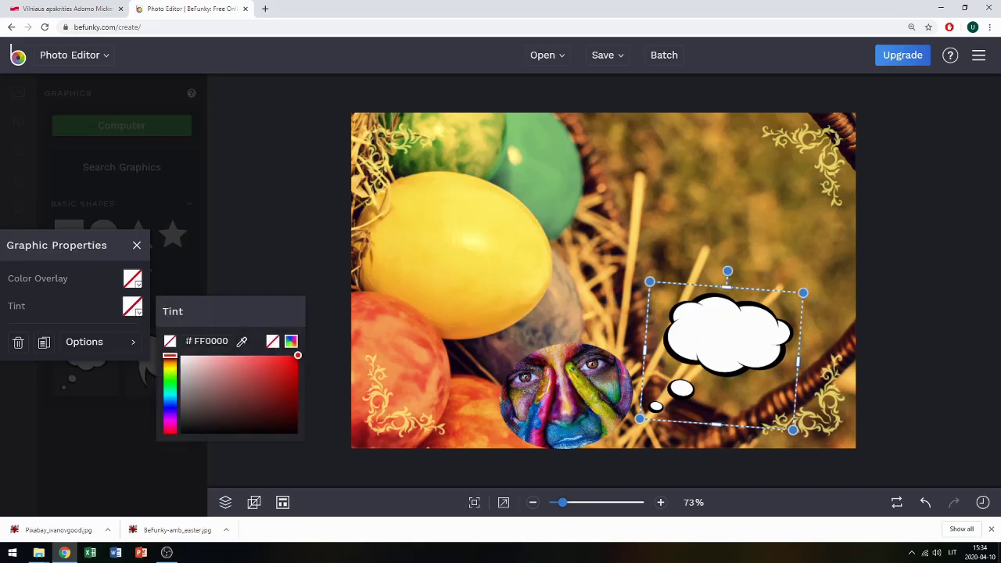
pyautogui.click(242, 342)
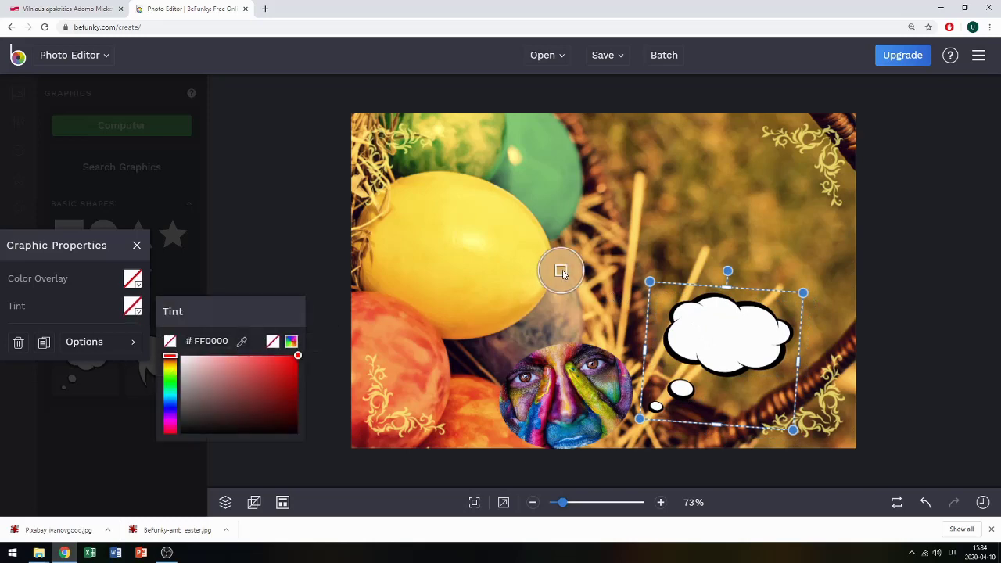
pyautogui.click(515, 289)
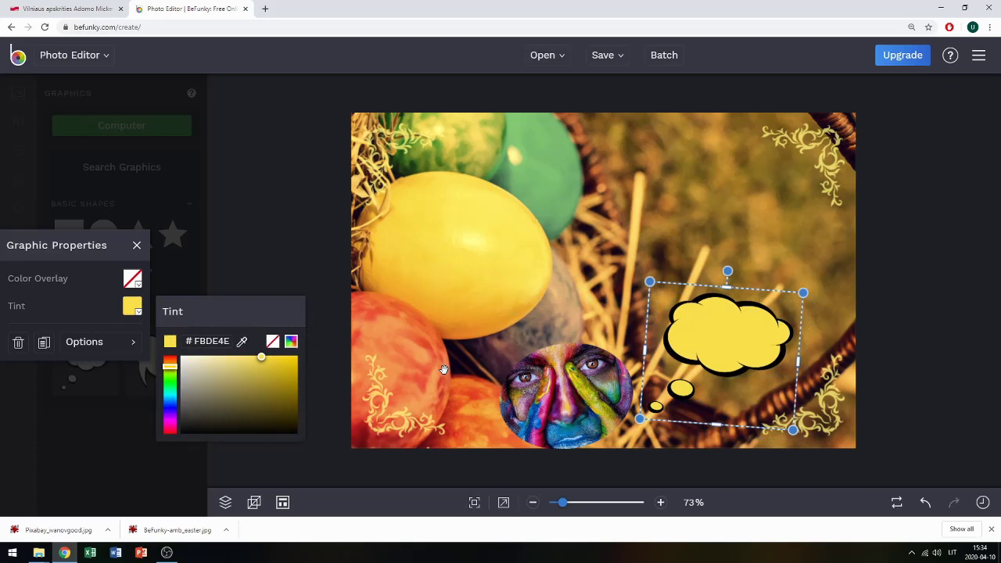
pyautogui.click(430, 389)
pyautogui.click(430, 389)
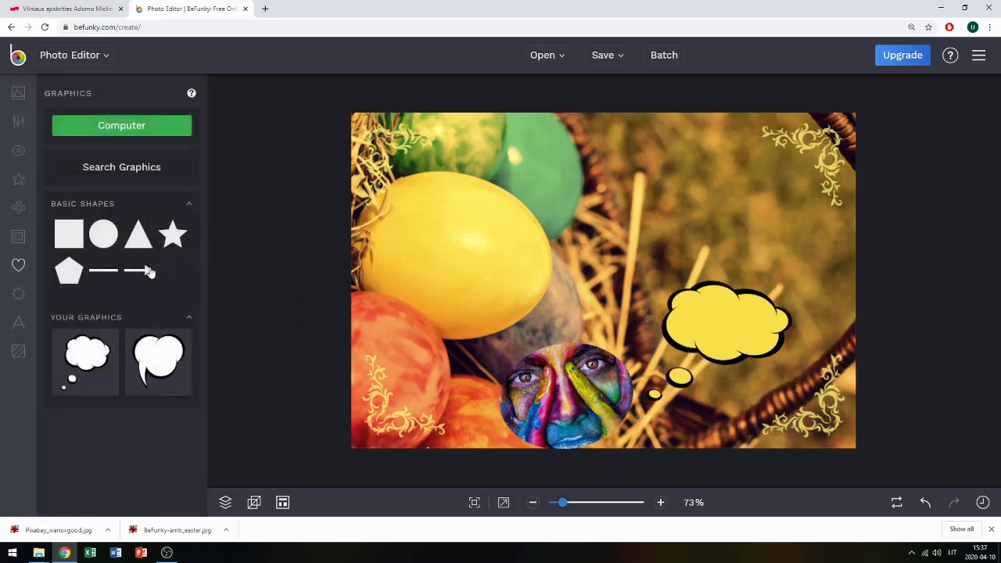
# - Add a text reading "Mieli bibliotekos skaitytojai, sveikiname Jus su šv. Velykomis. Būkite sveiki !"
pyautogui.click(18, 322)
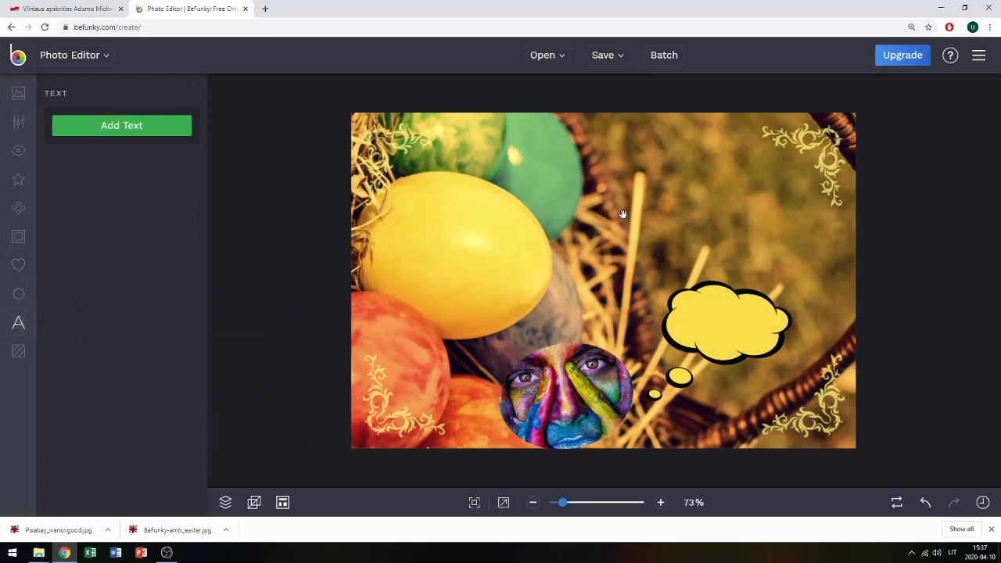
pyautogui.click(122, 125)
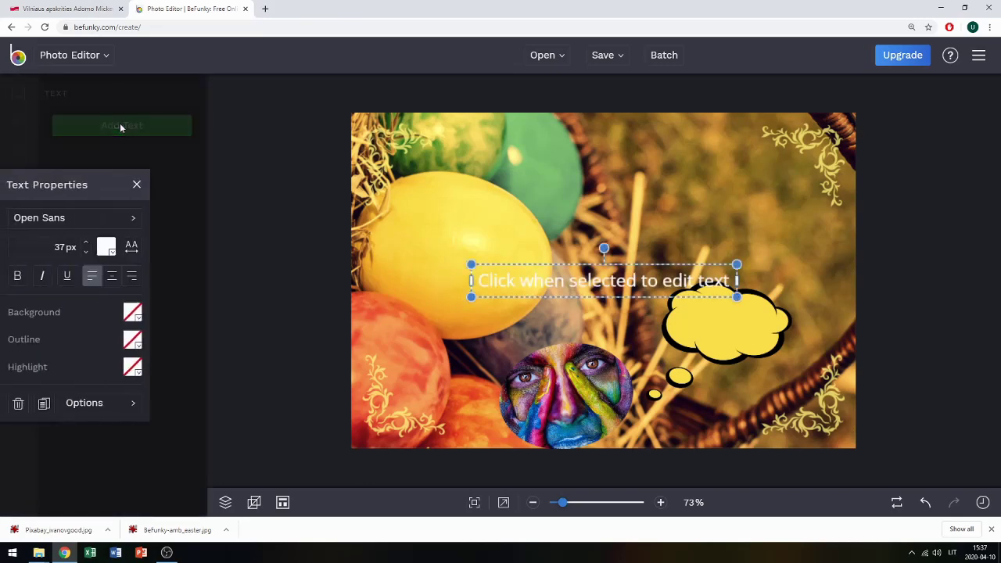
pyautogui.click(577, 292)
pyautogui.write('Sve')
pyautogui.press('BackSpace')
pyautogui.press('BackSpace')
pyautogui.press('BackSpace')
pyautogui.press('BackSpace')
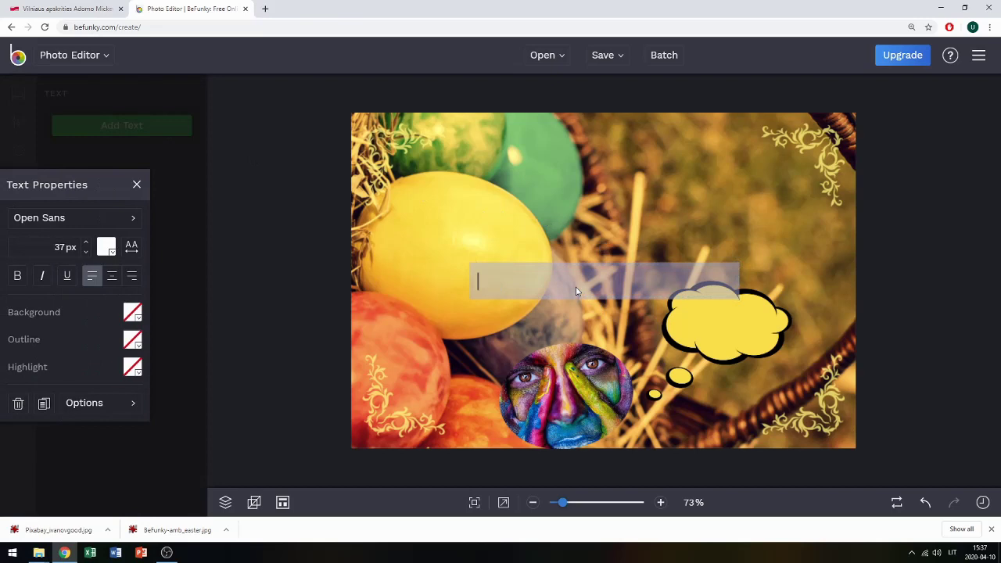
pyautogui.write('Mieli bibliotekos skaitytojai, sveikiname jus su šv. Velykomis. Būkite sveiki !')
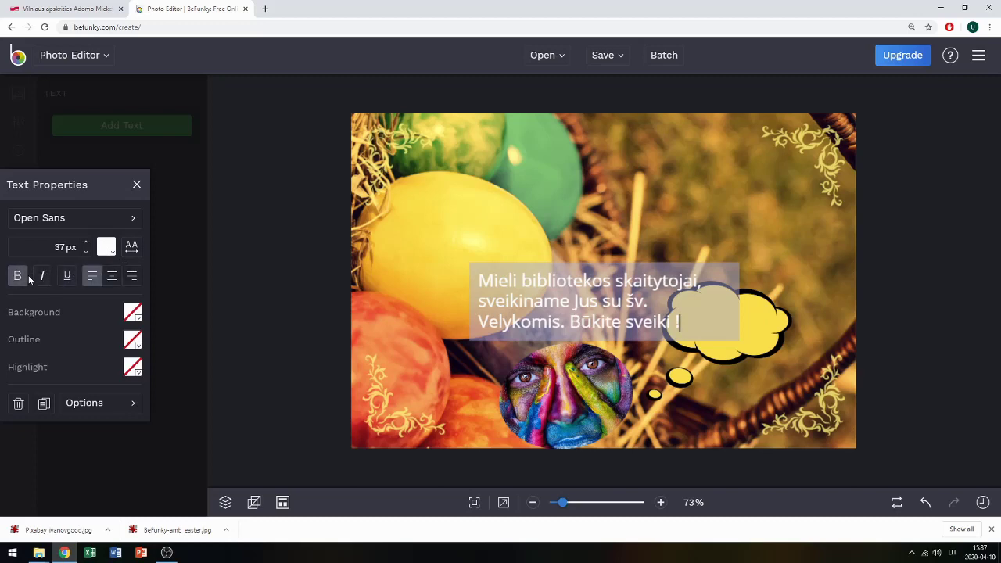
# - Move the greeting text above the thought bubble and narrow its box so the text wraps onto five lines
pyautogui.click(107, 249)
pyautogui.click(105, 248)
pyautogui.click(592, 280)
pyautogui.doubleClick(592, 280)
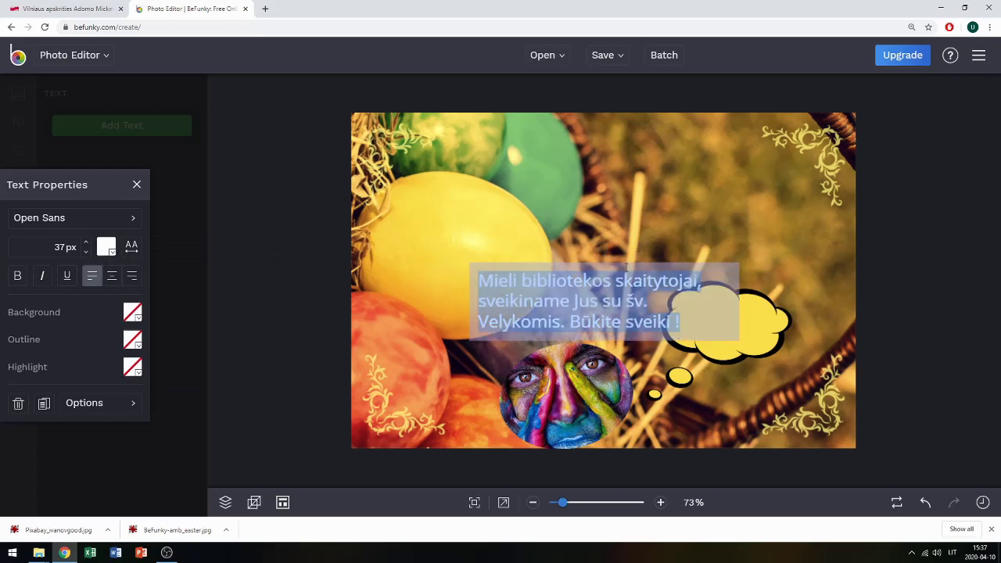
pyautogui.click(626, 266)
pyautogui.moveTo(618, 278); pyautogui.dragTo(755, 156)
pyautogui.moveTo(874, 189); pyautogui.dragTo(761, 209)
pyautogui.rightClick(684, 204)
pyautogui.doubleClick(685, 190)
pyautogui.click(692, 139)
pyautogui.moveTo(685, 169); pyautogui.dragTo(734, 169)
pyautogui.click(835, 287)
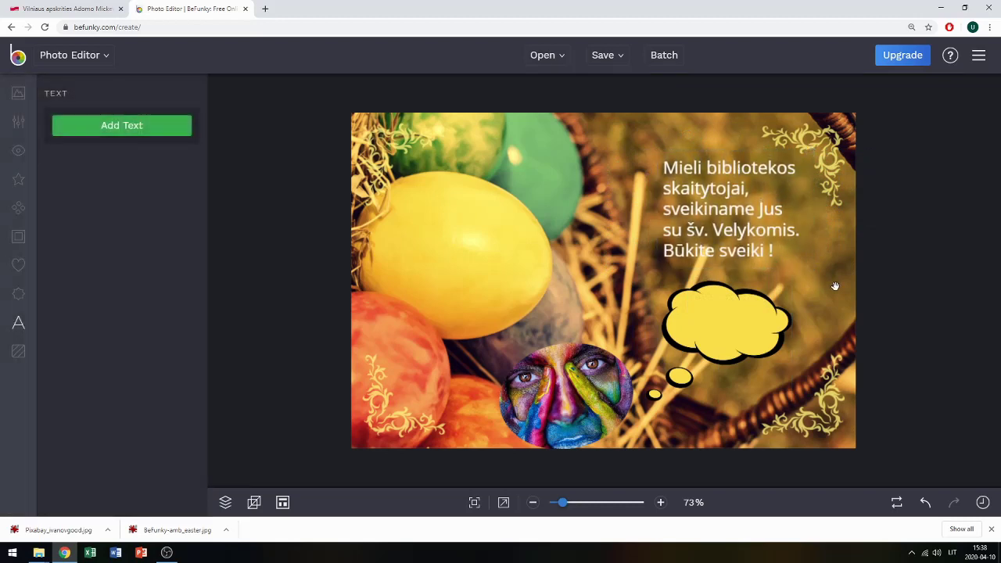
# - Add a second text reading "Kur aš?"
pyautogui.click(131, 132)
pyautogui.click(517, 294)
pyautogui.write('Kur aš?')
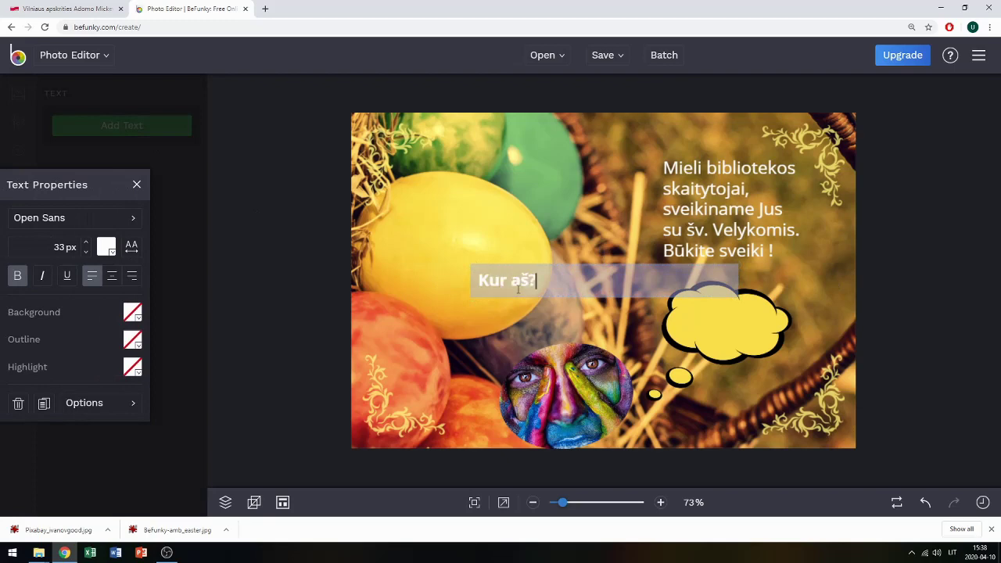
# - Set the color of the whole "Kur aš?" text to black (#000000)
pyautogui.click(108, 247)
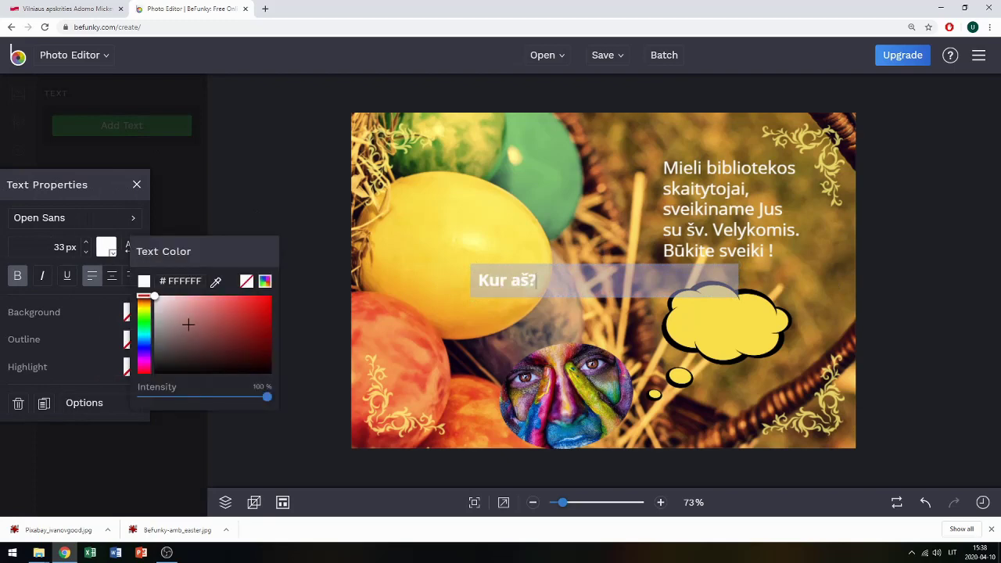
pyautogui.moveTo(190, 326); pyautogui.dragTo(271, 374)
pyautogui.click(509, 283)
pyautogui.click(511, 280)
pyautogui.tripleClick(514, 280)
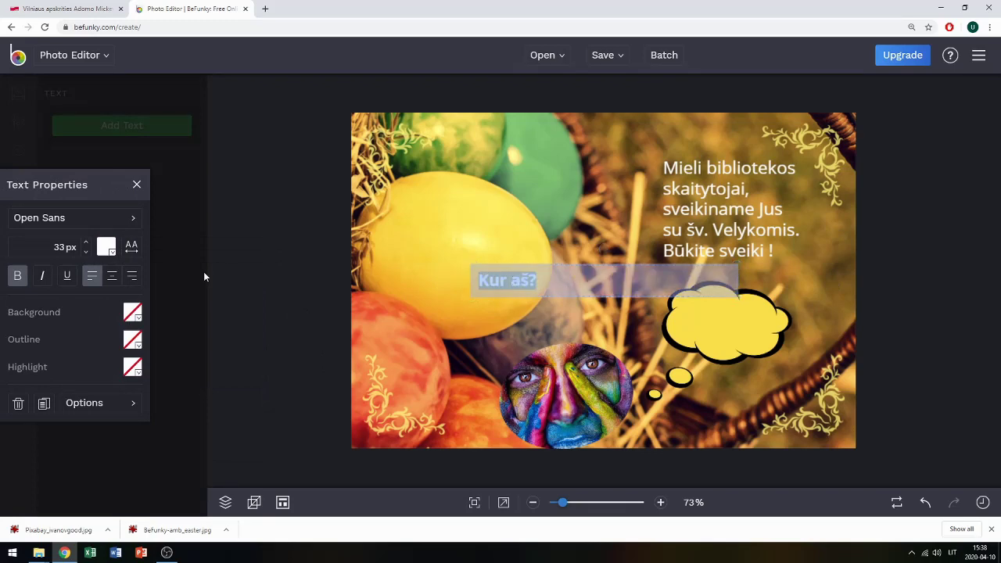
pyautogui.click(117, 255)
pyautogui.moveTo(219, 317); pyautogui.dragTo(274, 374)
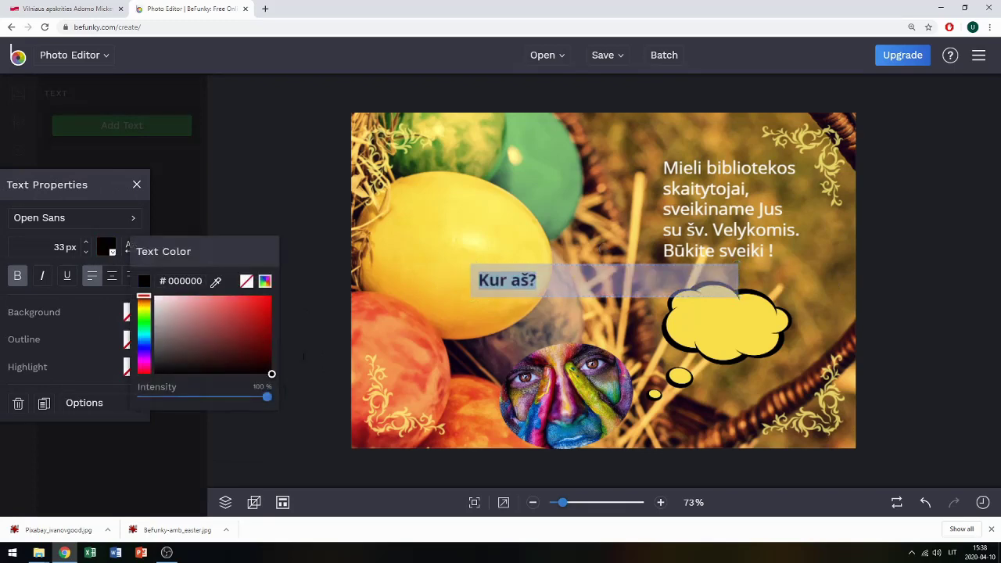
pyautogui.click(611, 294)
pyautogui.click(583, 285)
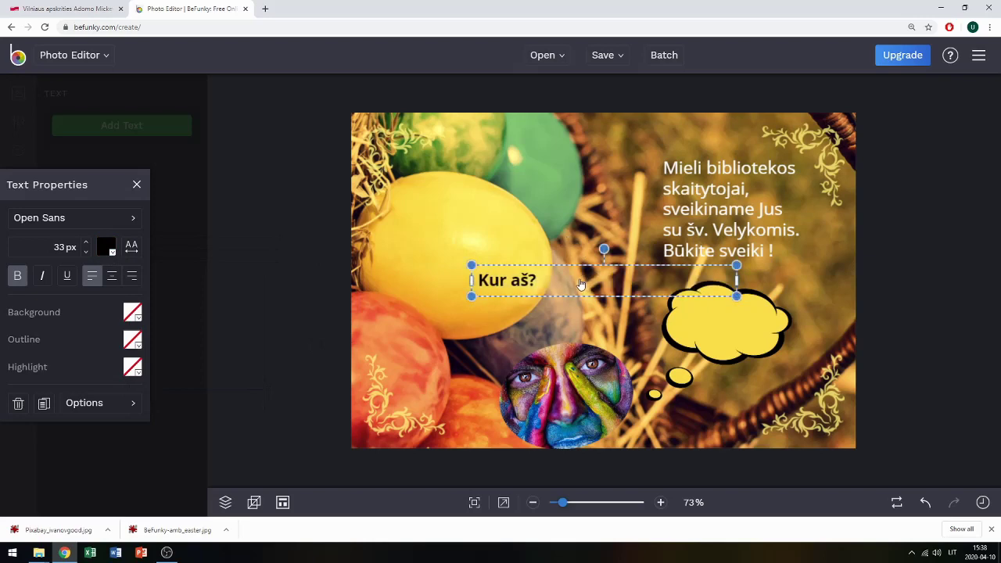
# - Narrow the "Kur aš?" text box, place it inside the yellow thought bubble and tilt it slightly
pyautogui.moveTo(738, 280); pyautogui.dragTo(555, 282)
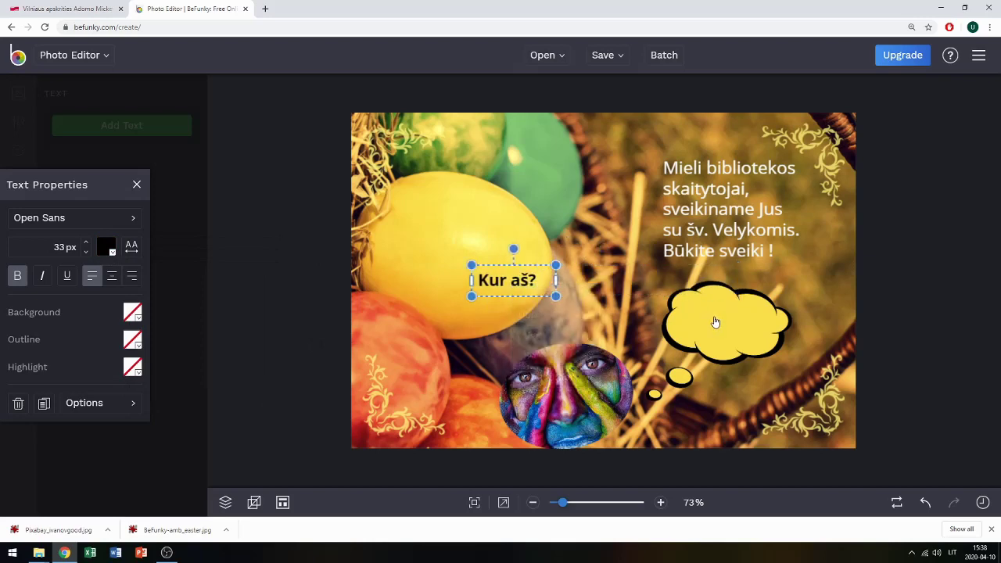
pyautogui.moveTo(512, 289); pyautogui.dragTo(761, 335)
pyautogui.moveTo(725, 287)
pyautogui.mouseDown()
pyautogui.moveTo(752, 289)
pyautogui.moveTo(725, 272)
pyautogui.mouseUp()
pyautogui.click(814, 303)
pyautogui.click(742, 344)
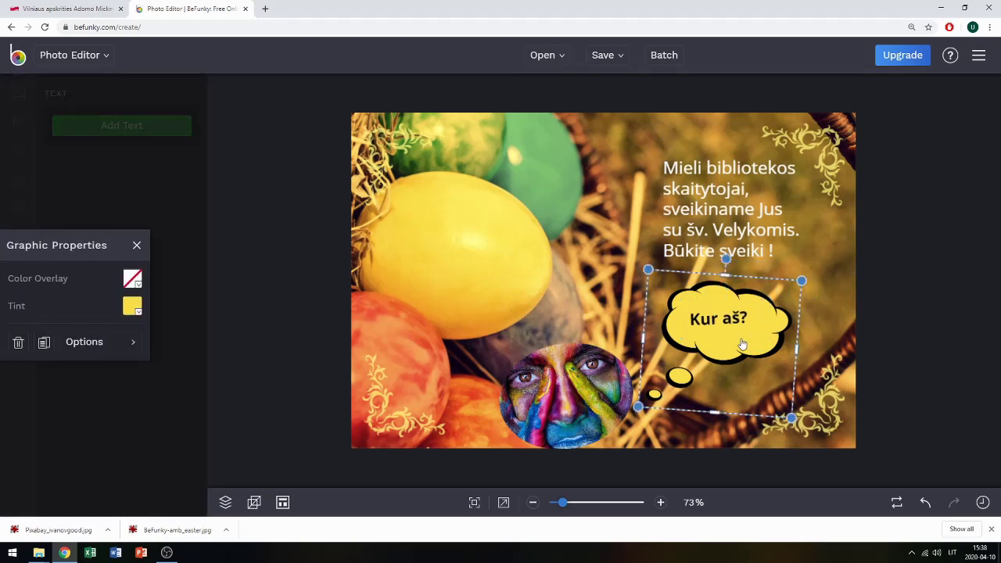
pyautogui.press('Escape')
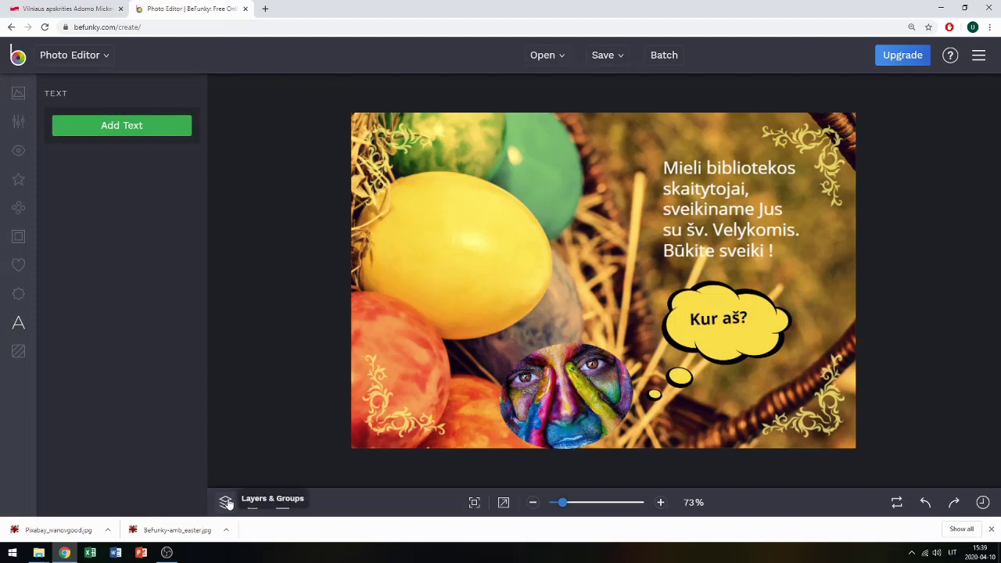
# - Using the layer list, delete the painted-face image, the yellow thought bubble and the "Kur aš?" text
pyautogui.click(226, 502)
pyautogui.click(270, 388)
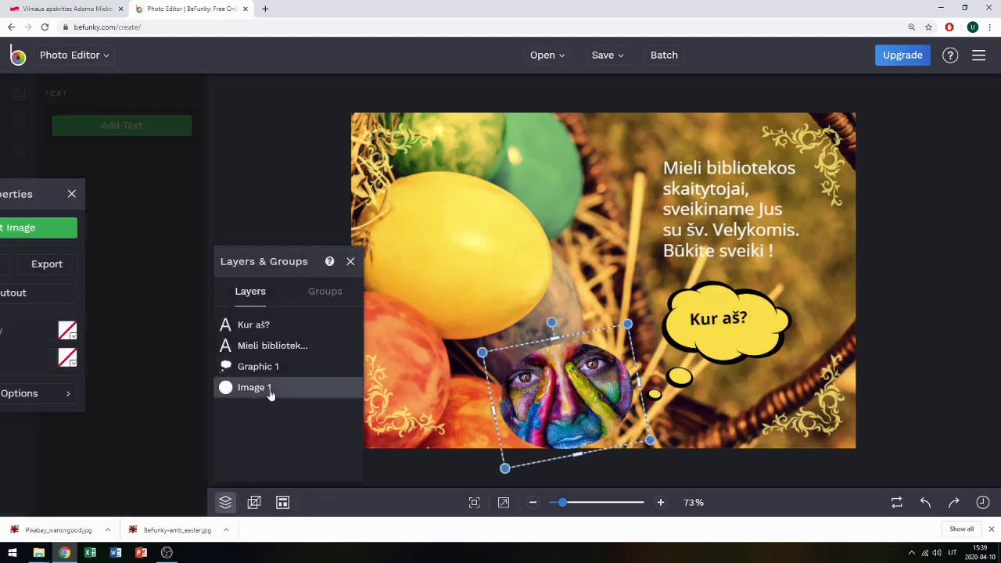
pyautogui.click(271, 368)
pyautogui.click(265, 386)
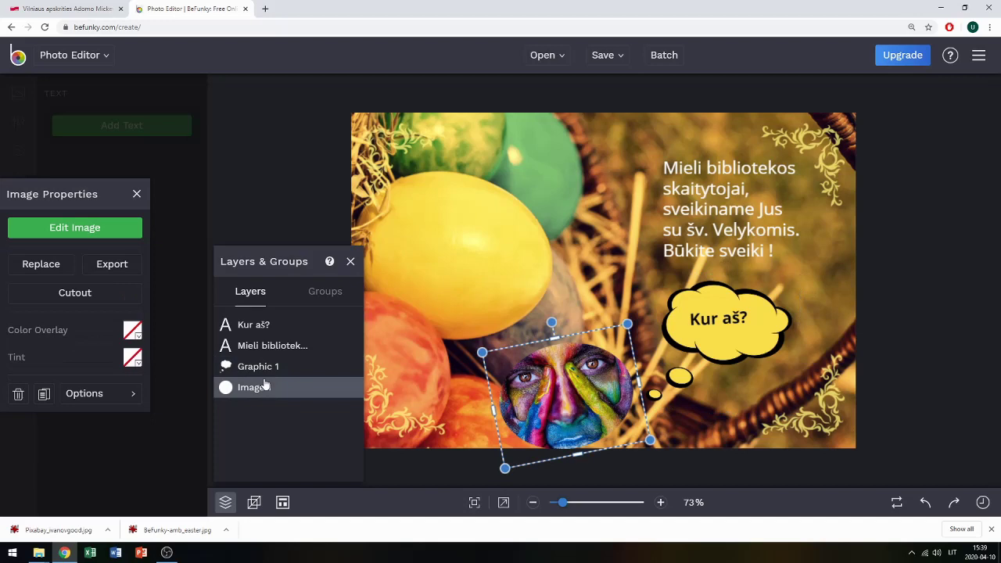
pyautogui.press('Delete')
pyautogui.click(265, 370)
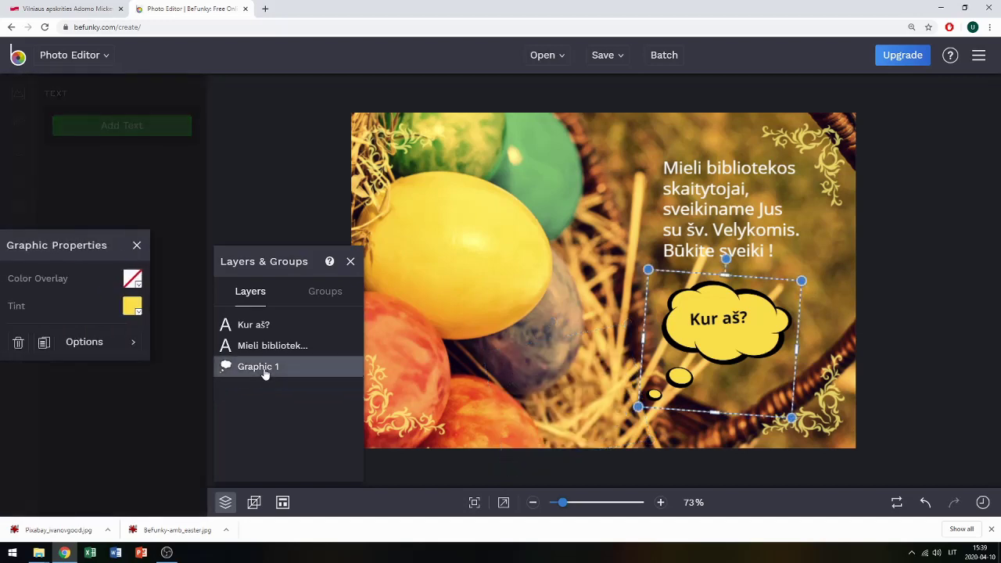
pyautogui.click(18, 345)
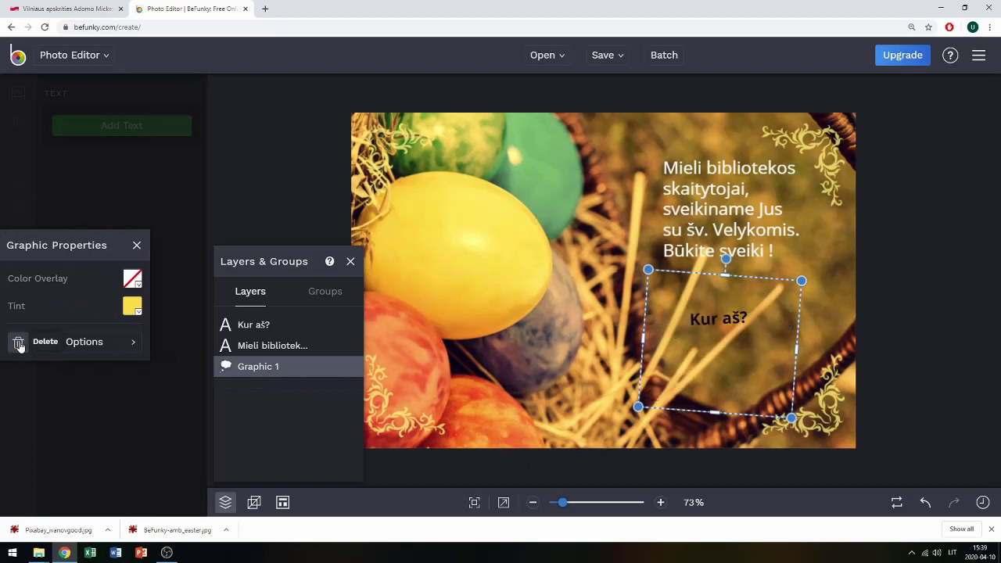
pyautogui.click(261, 326)
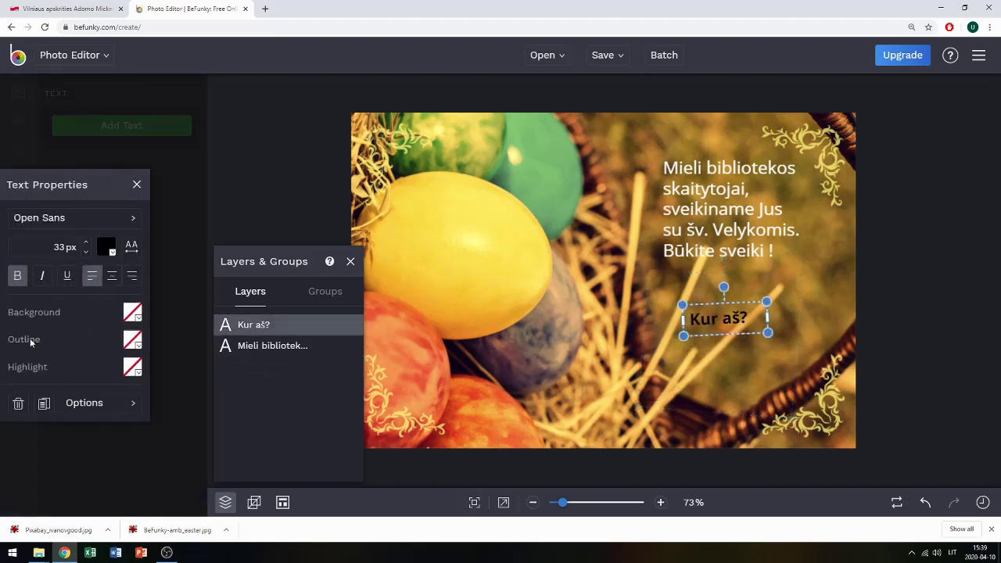
pyautogui.click(18, 403)
pyautogui.click(351, 263)
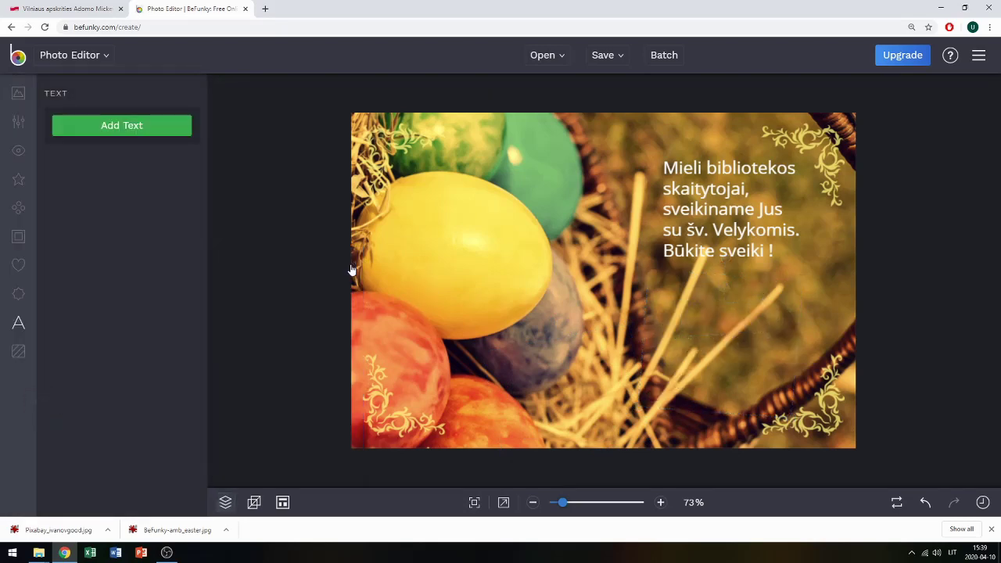
# - Enlarge the greeting text to 48 px and move it toward the middle of the photo's height, beside the eggs
pyautogui.click(676, 175)
pyautogui.moveTo(676, 176); pyautogui.dragTo(663, 174)
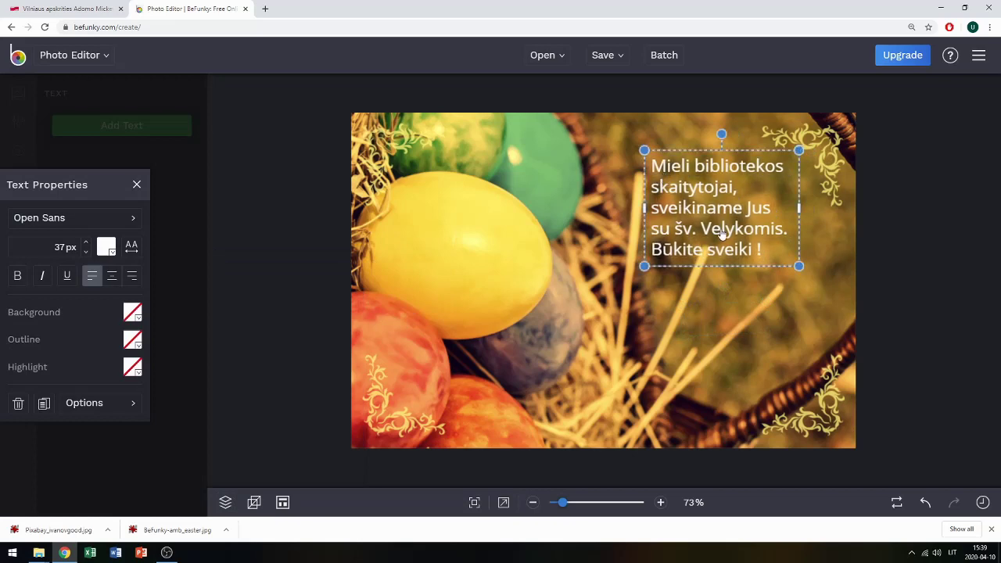
pyautogui.moveTo(799, 266); pyautogui.dragTo(845, 301)
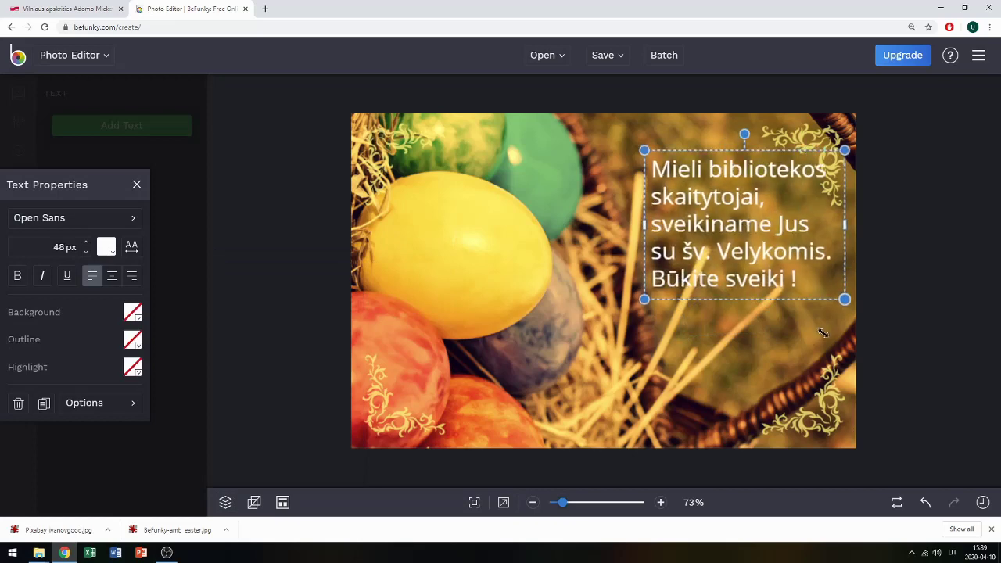
pyautogui.moveTo(727, 206); pyautogui.dragTo(715, 247)
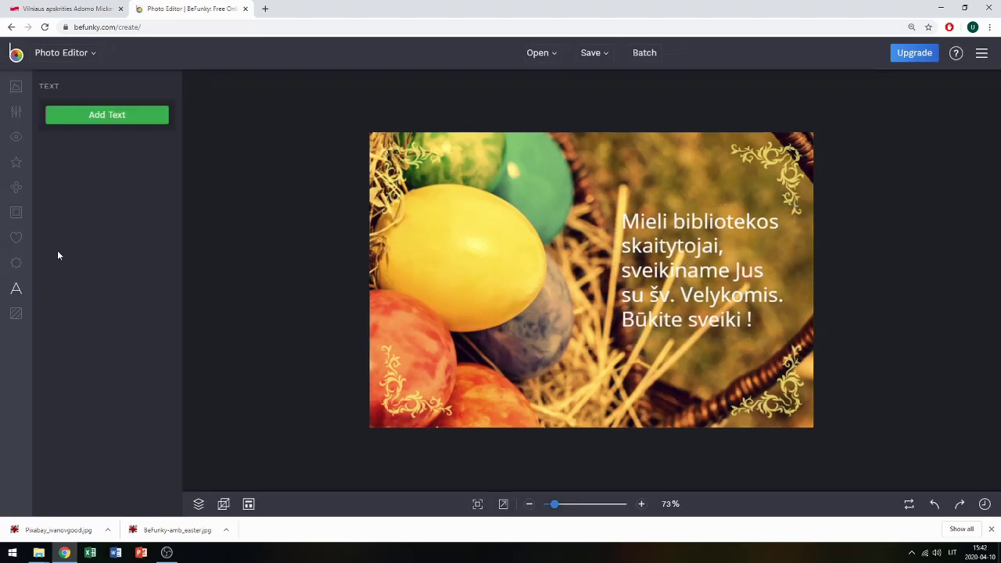
# - Darken the background photo with the Exposure adjustment by setting Brightness to -61, and apply it
pyautogui.click(16, 86)
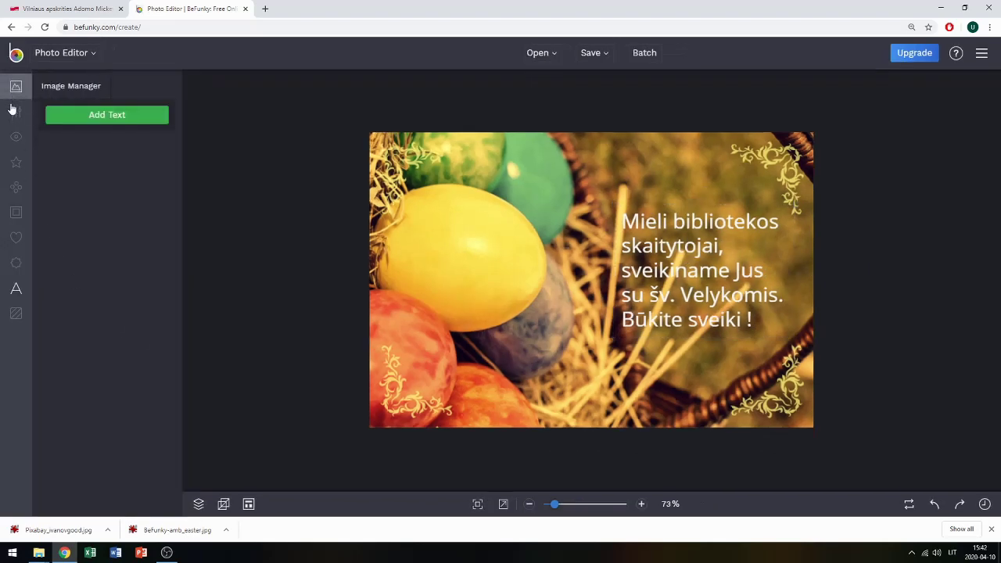
pyautogui.click(16, 111)
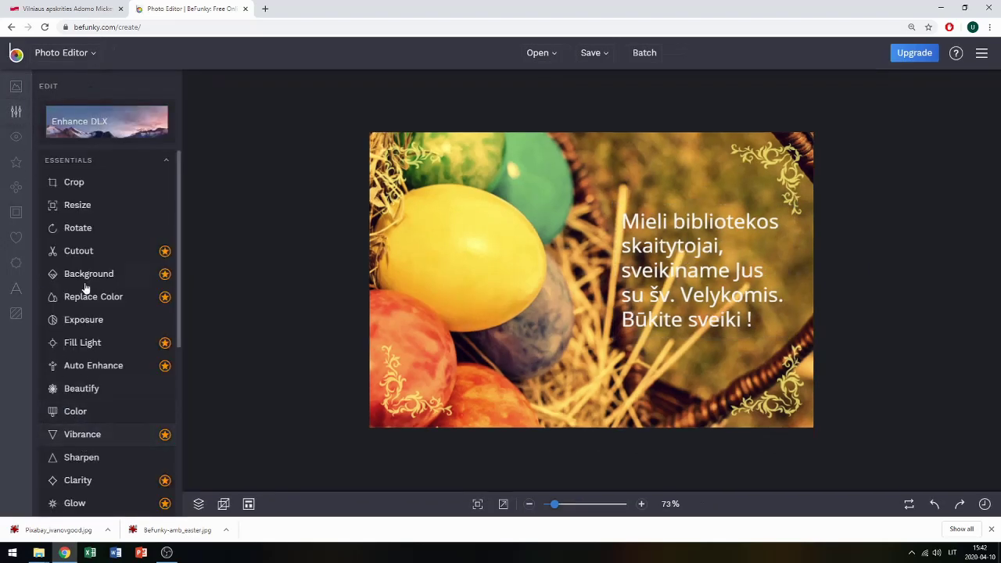
pyautogui.click(83, 320)
pyautogui.moveTo(116, 153); pyautogui.dragTo(86, 153)
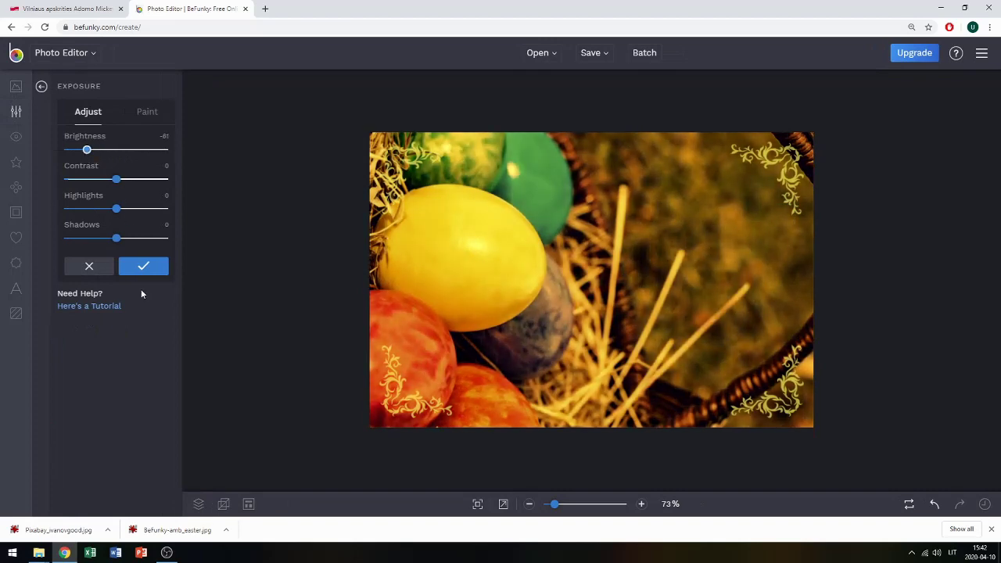
pyautogui.click(153, 267)
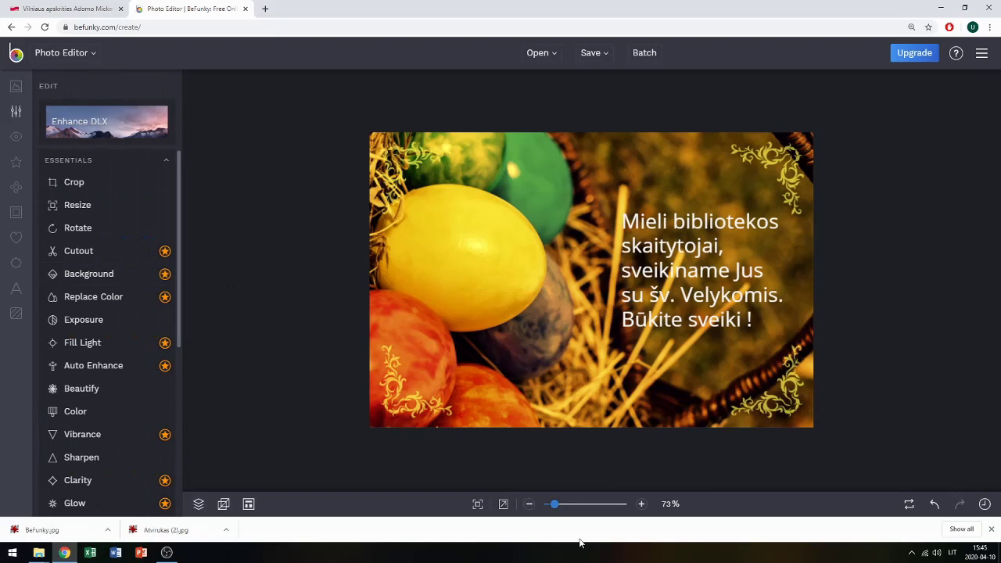
# - Close the browser's download bar, start saving the card to the computer and name the file "Atvirukas"
pyautogui.click(991, 531)
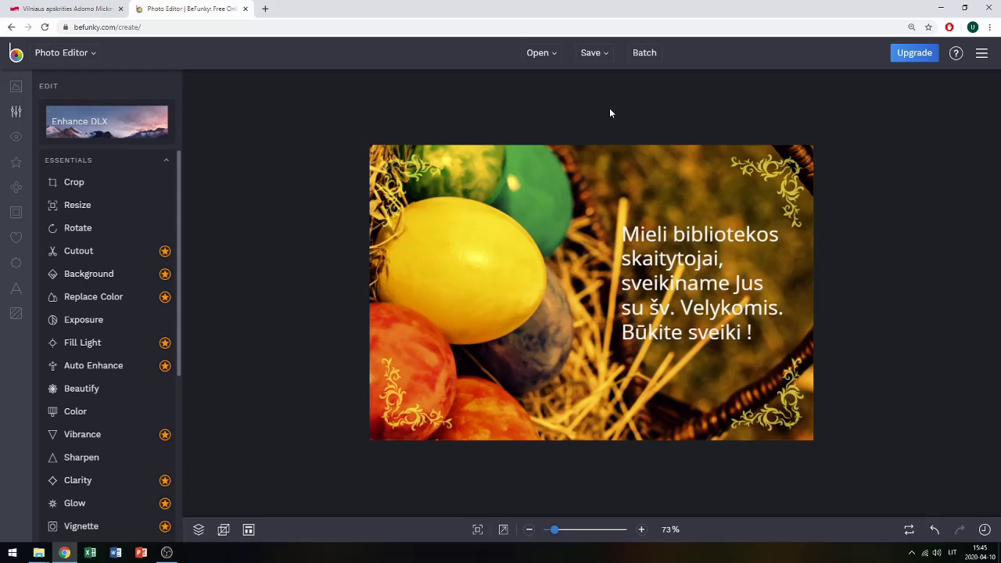
pyautogui.click(592, 54)
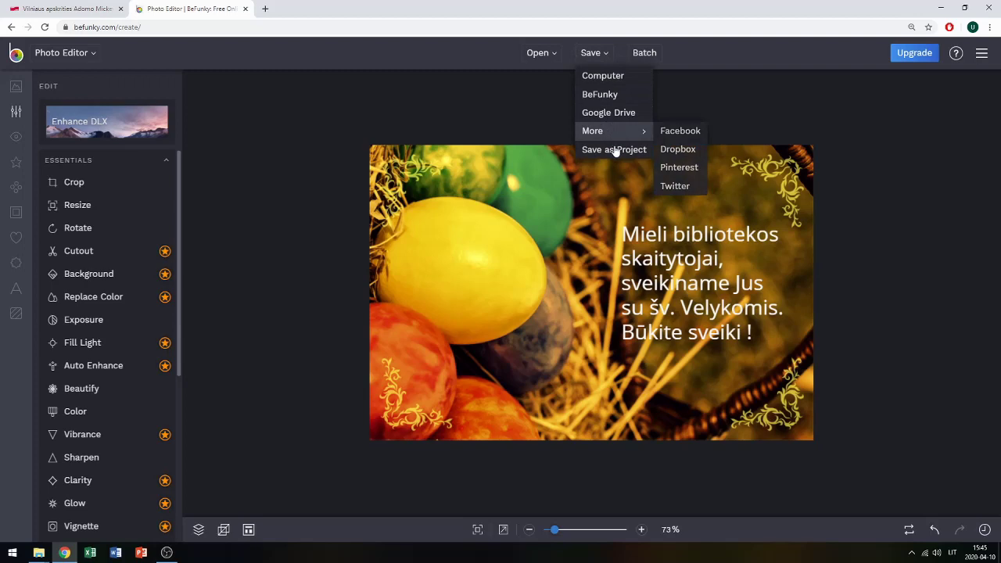
pyautogui.click(605, 82)
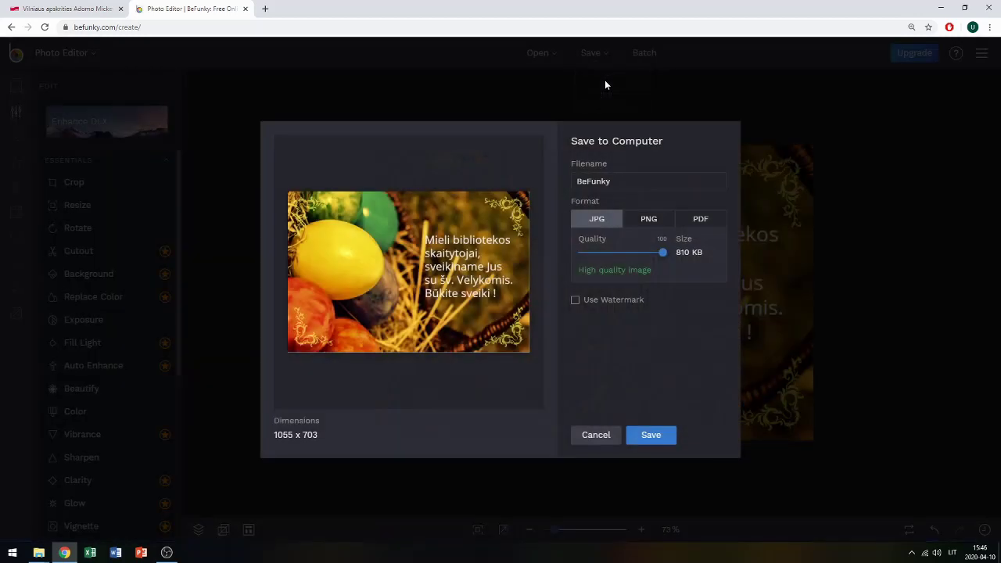
pyautogui.click(610, 182)
pyautogui.doubleClick(610, 182)
pyautogui.write('Atvirukas')
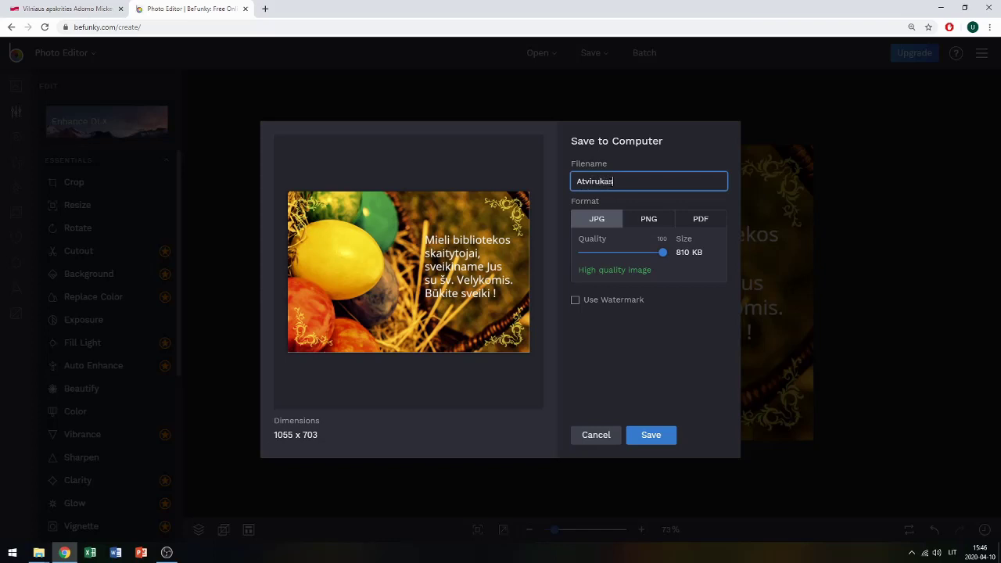
# - Look through the PDF and PNG format options, keep JPG as the format and save the image
pyautogui.click(710, 226)
pyautogui.click(636, 226)
pyautogui.click(617, 228)
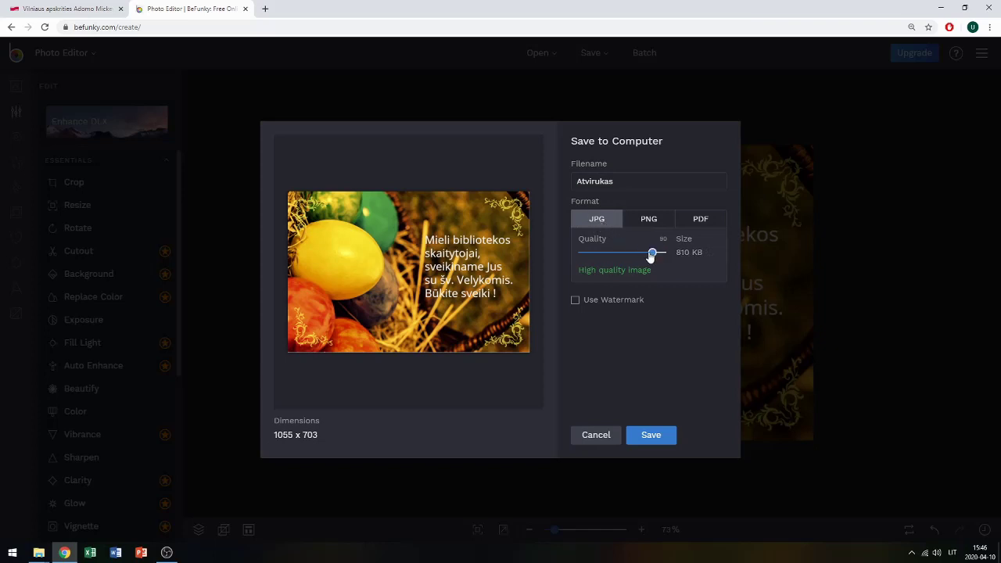
pyautogui.click(654, 437)
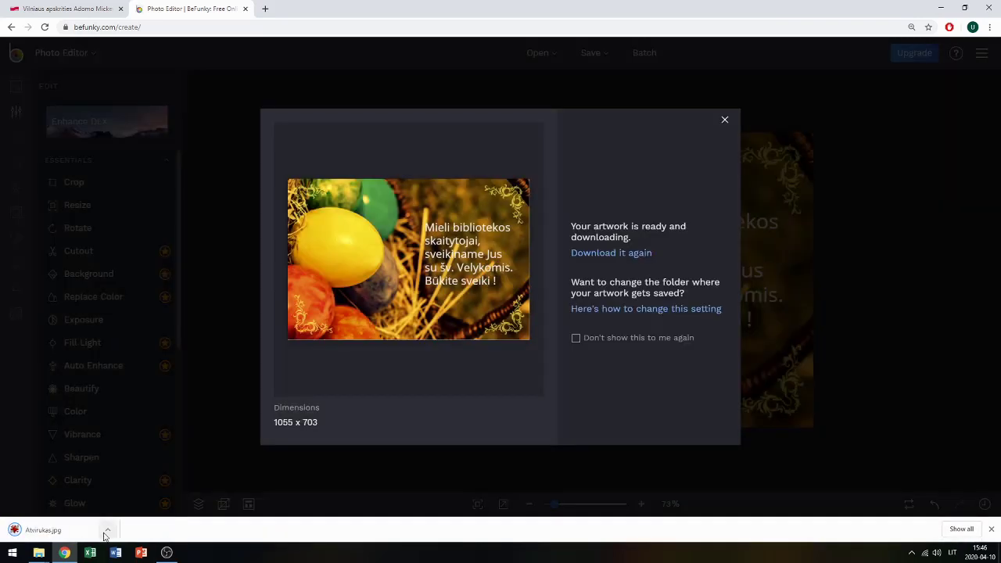
# - Show the downloaded Atvirukas.jpg in its folder, open it in IrfanView and view it full screen
pyautogui.click(107, 530)
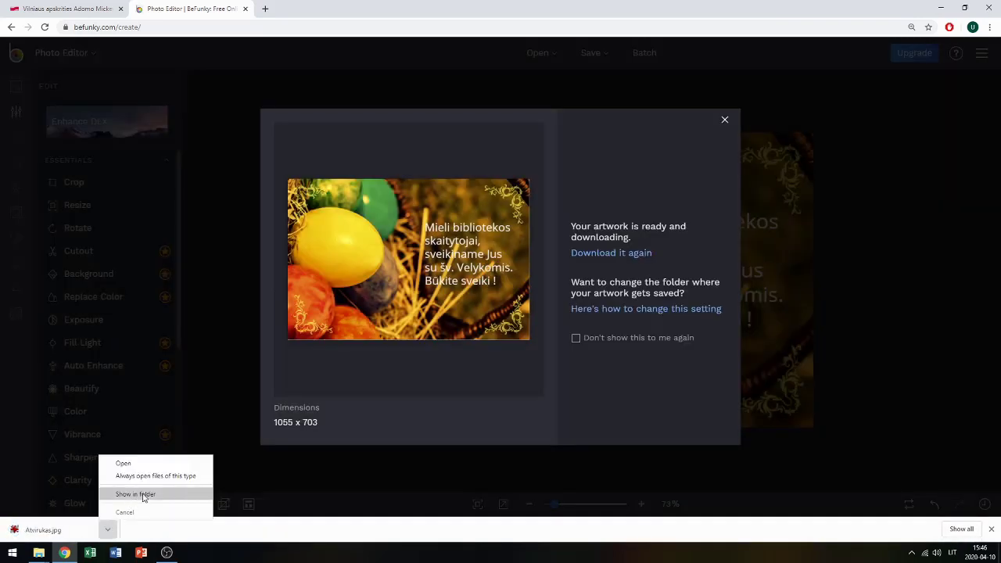
pyautogui.click(144, 496)
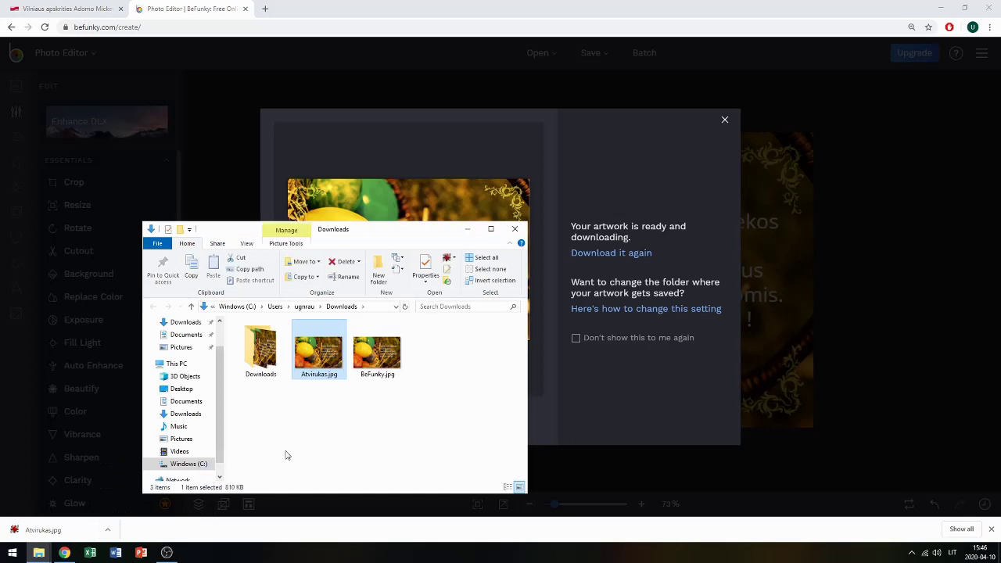
pyautogui.doubleClick(316, 358)
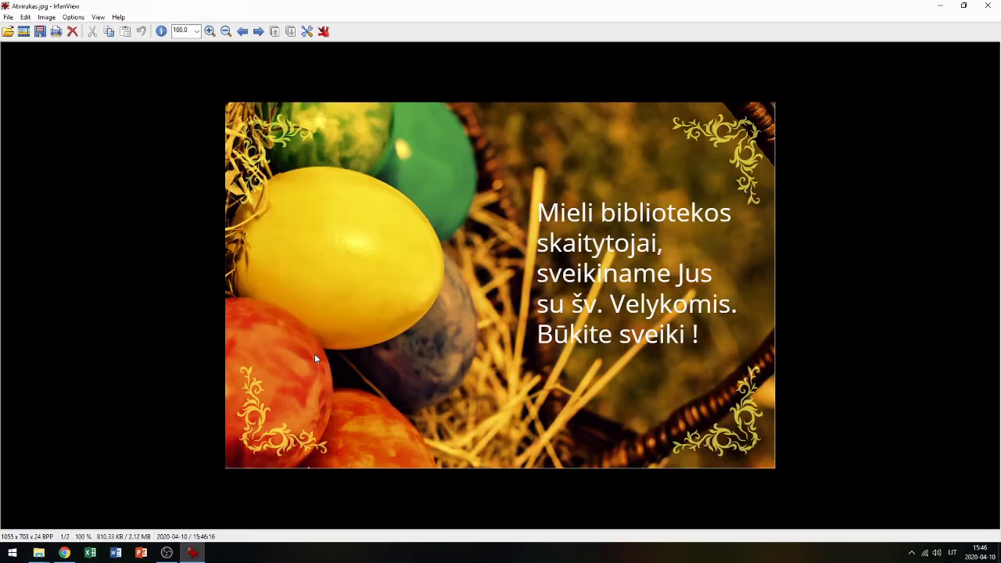
pyautogui.doubleClick(315, 357)
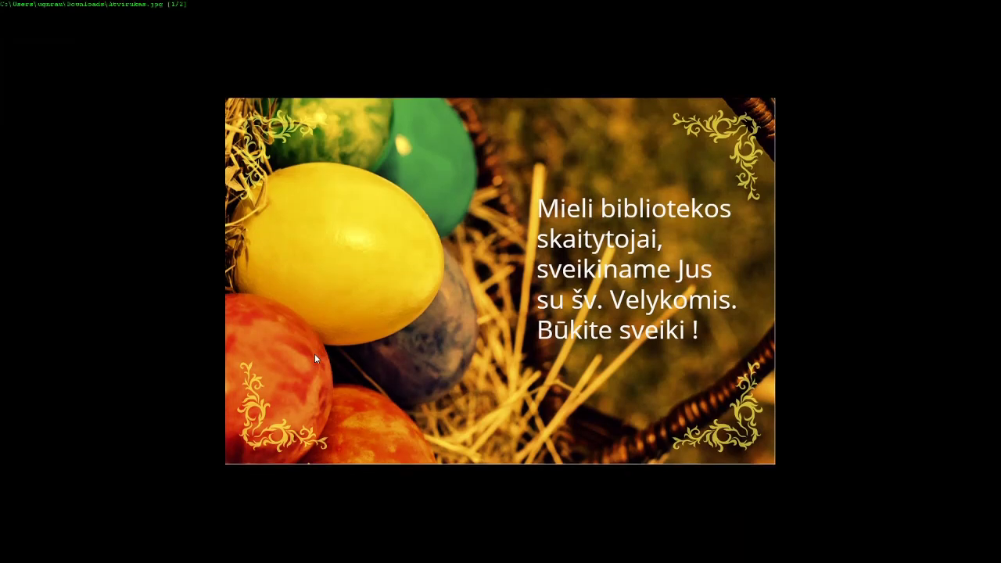